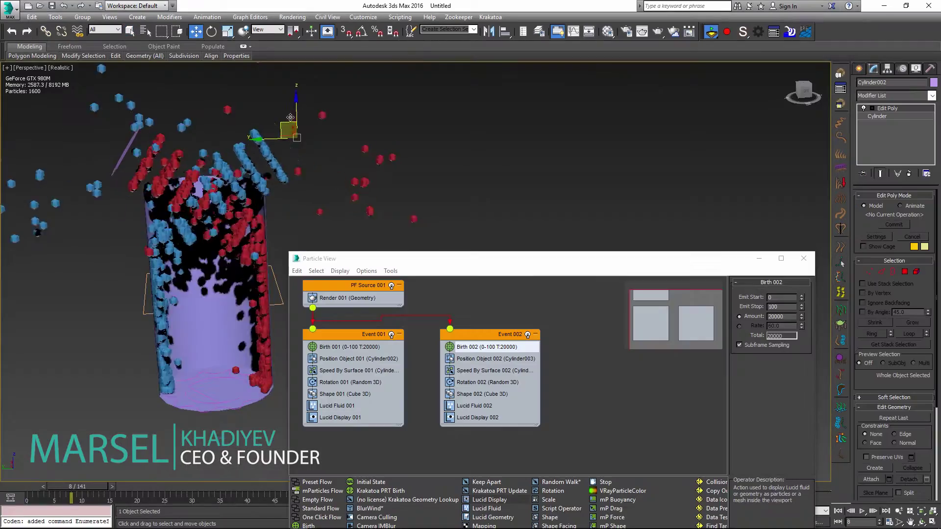
Step: Scrub the earlier demo animation and select the fluid particle object
{"action": "left_click_drag", "start_coordinate": [290, 118], "coordinate": [333, 159]}
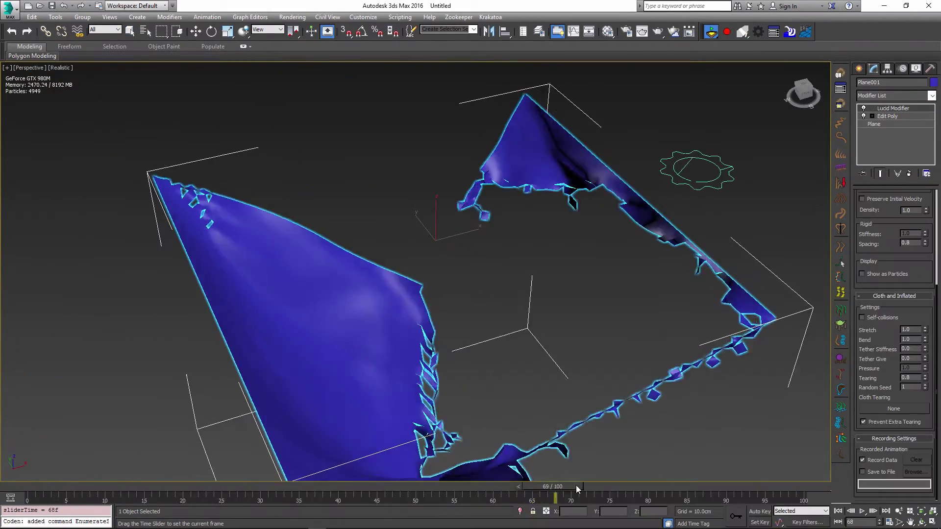
{"action": "left_click_drag", "start_coordinate": [575, 485], "coordinate": [661, 479]}
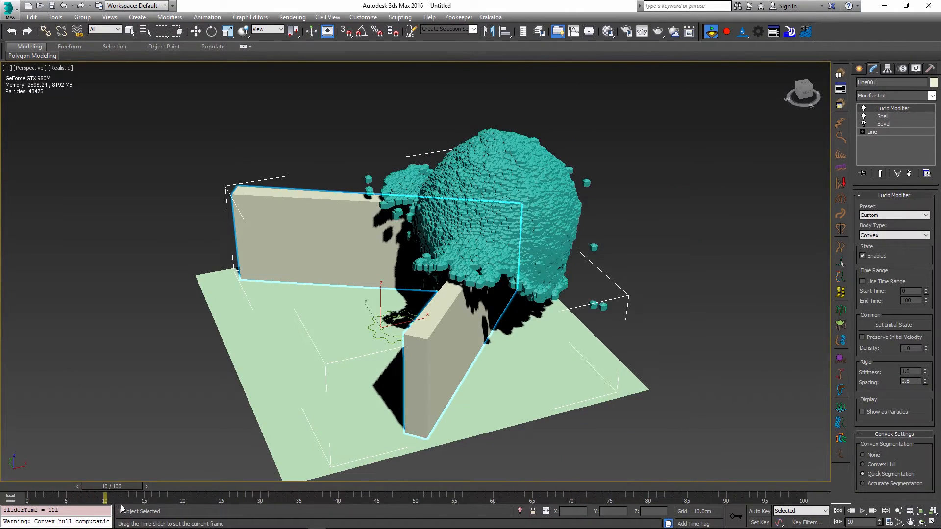
{"action": "left_click_drag", "start_coordinate": [111, 486], "coordinate": [147, 487]}
{"action": "left_click", "coordinate": [334, 382]}
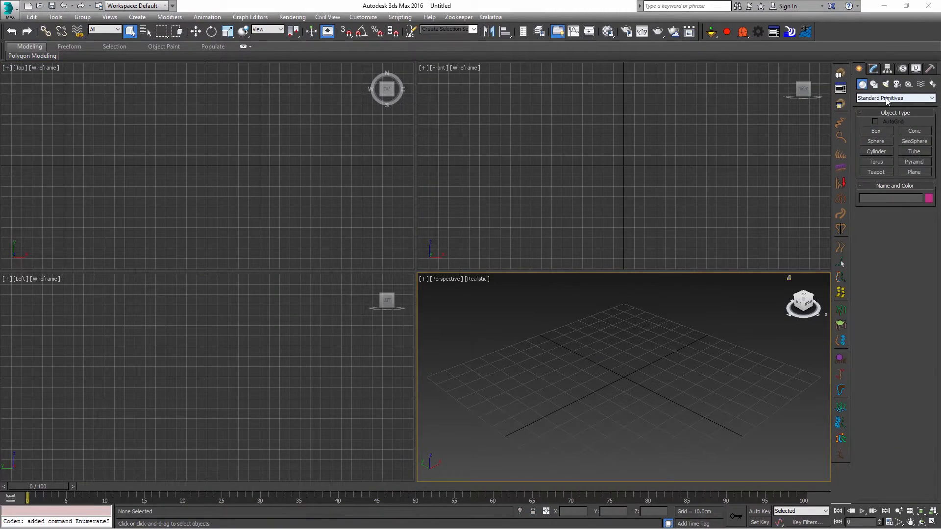
Step: Create a PF Source emitter near the grid centre and move it right of the origin
{"action": "left_click", "coordinate": [887, 99]}
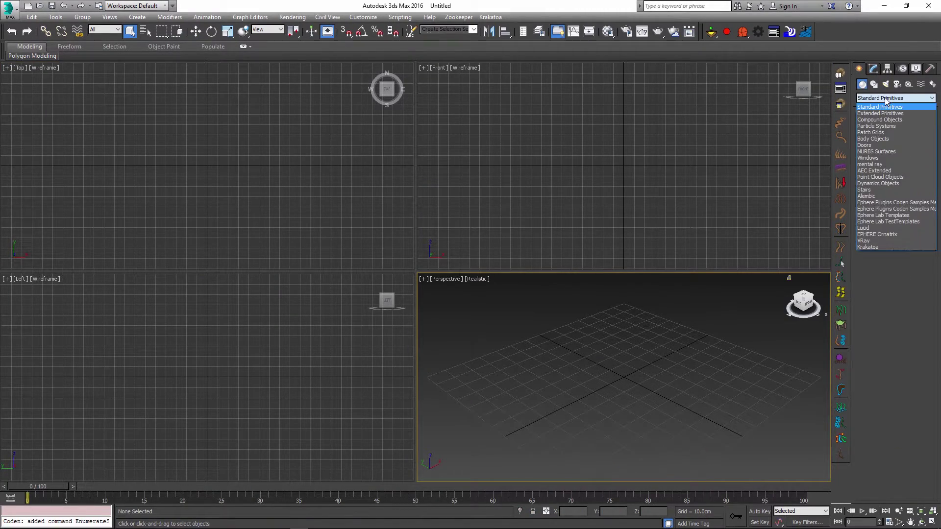
{"action": "left_click", "coordinate": [885, 126]}
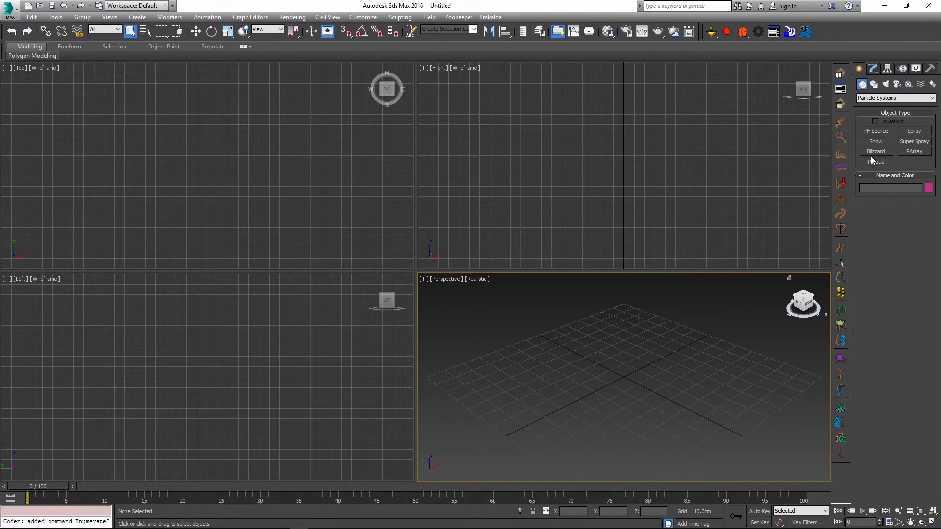
{"action": "left_click", "coordinate": [876, 131]}
{"action": "mouse_move", "coordinate": [617, 382]}
{"action": "left_mouse_down"}
{"action": "mouse_move", "coordinate": [623, 416]}
{"action": "mouse_move", "coordinate": [644, 423]}
{"action": "left_mouse_up"}
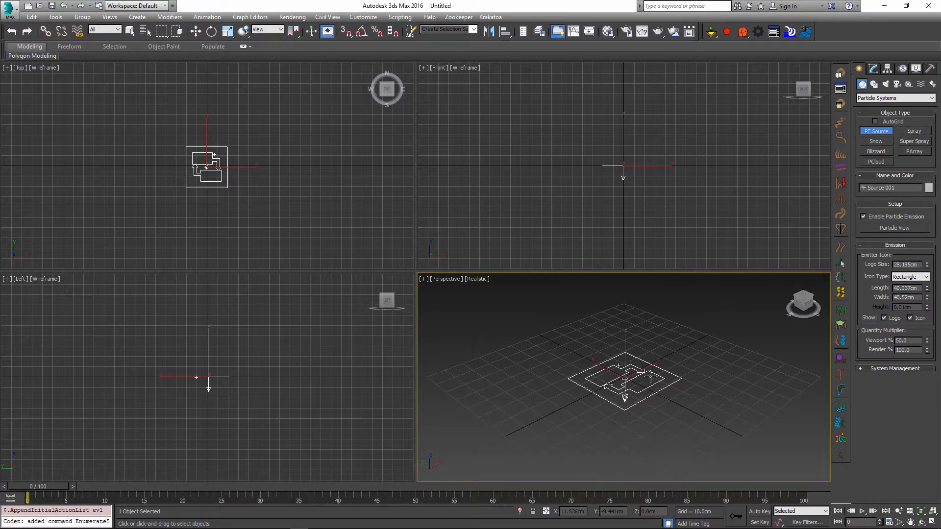
{"action": "key", "text": "w"}
{"action": "left_click_drag", "start_coordinate": [624, 383], "coordinate": [720, 327]}
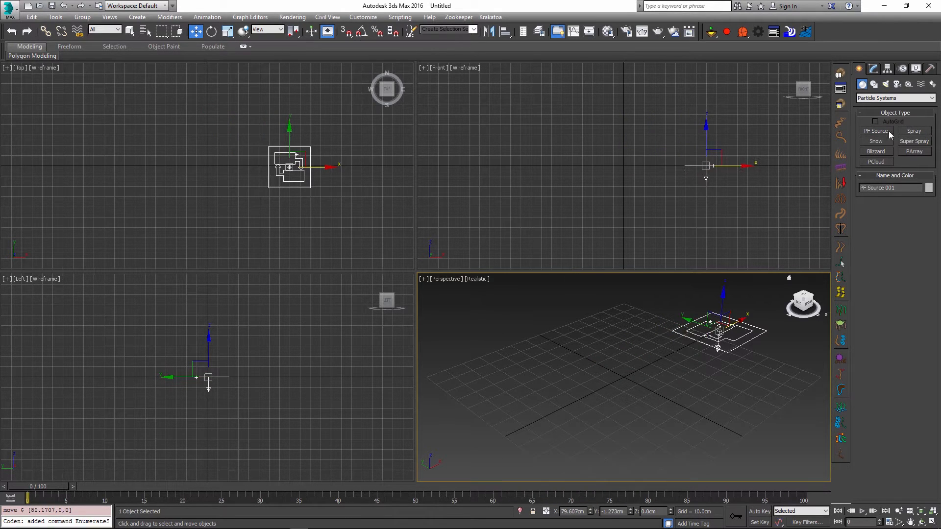
{"action": "left_click", "coordinate": [871, 97]}
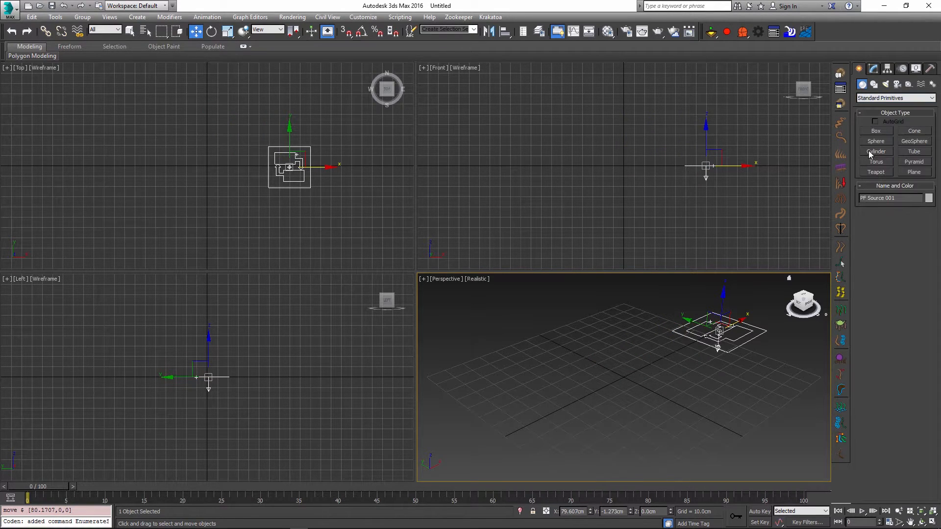
Step: Create a tall cylinder at the origin with Height Segments reduced to 1
{"action": "left_click", "coordinate": [876, 150]}
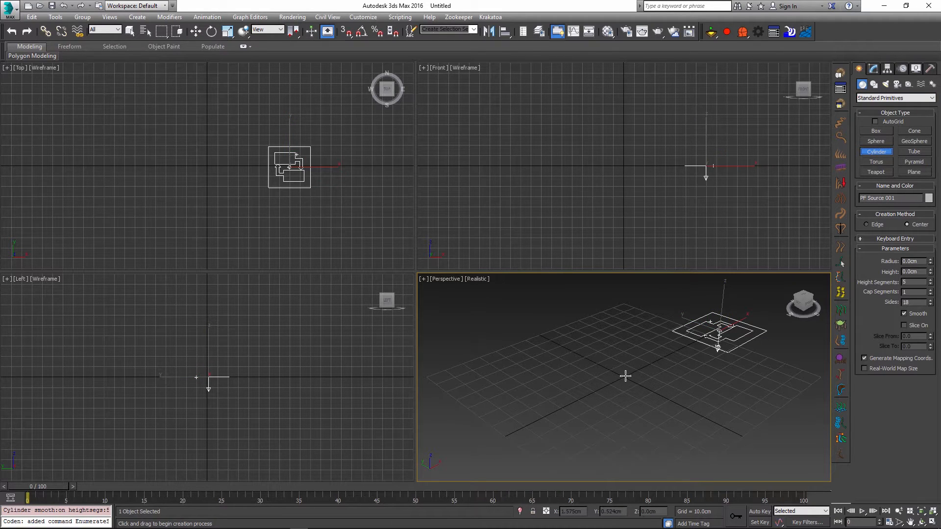
{"action": "left_click_drag", "start_coordinate": [625, 376], "coordinate": [652, 376]}
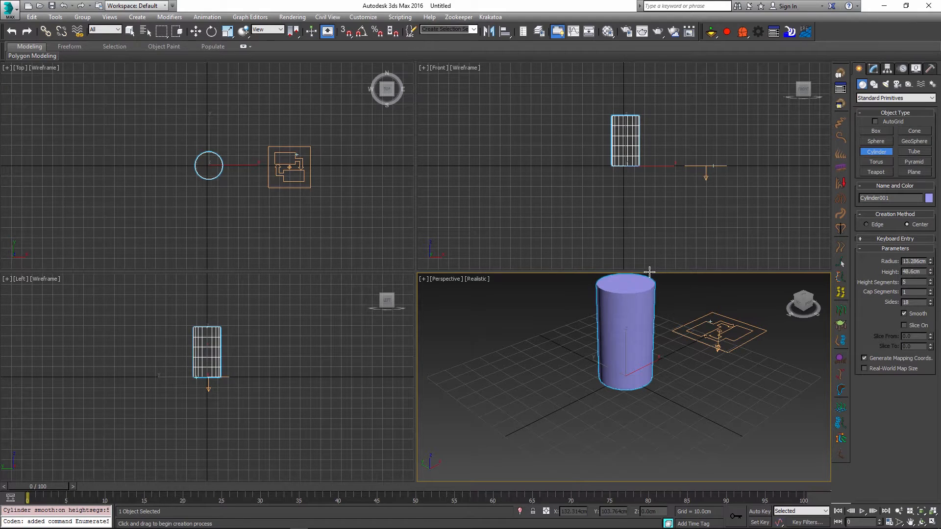
{"action": "middle_click_drag", "start_coordinate": [628, 329], "coordinate": [615, 343]}
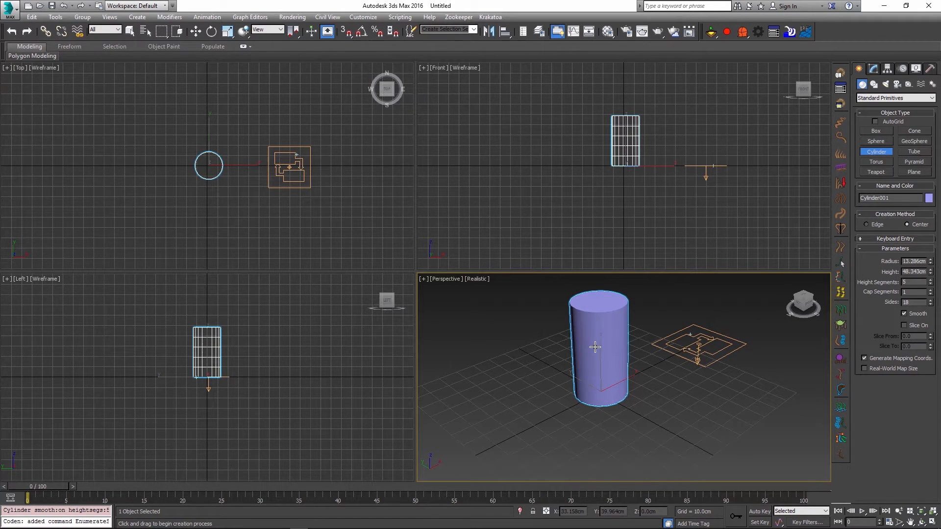
{"action": "key", "text": "w"}
{"action": "left_click", "coordinate": [872, 70]}
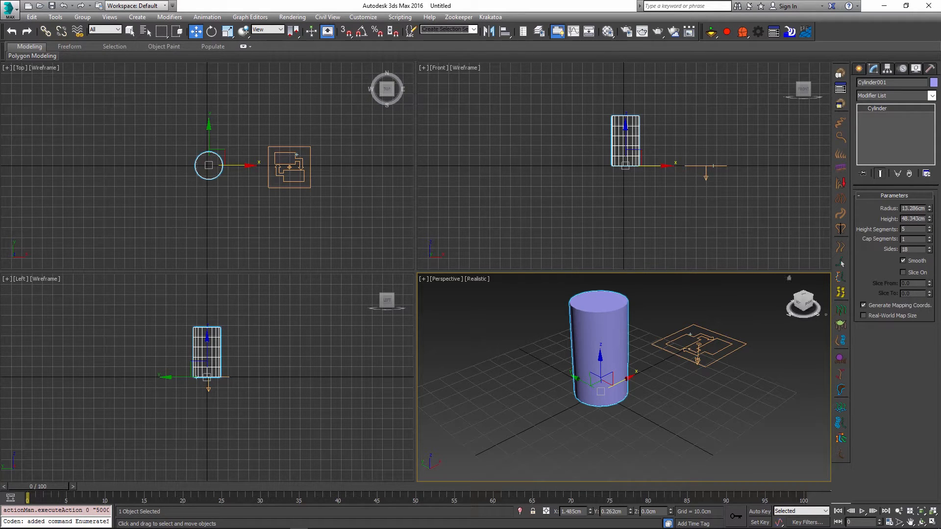
{"action": "left_click_drag", "start_coordinate": [929, 228], "coordinate": [929, 250]}
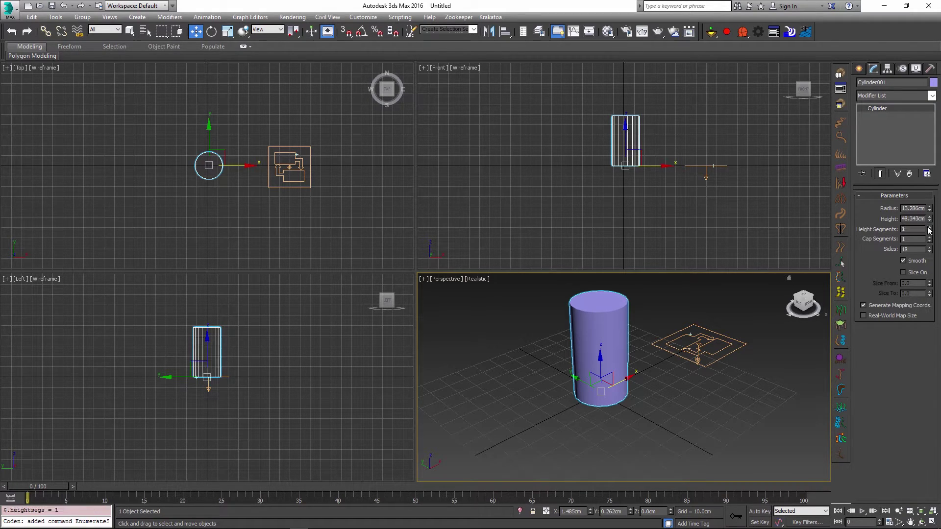
Step: Convert the cylinder to Editable Poly and delete its top cap polygon
{"action": "right_click", "coordinate": [613, 331]}
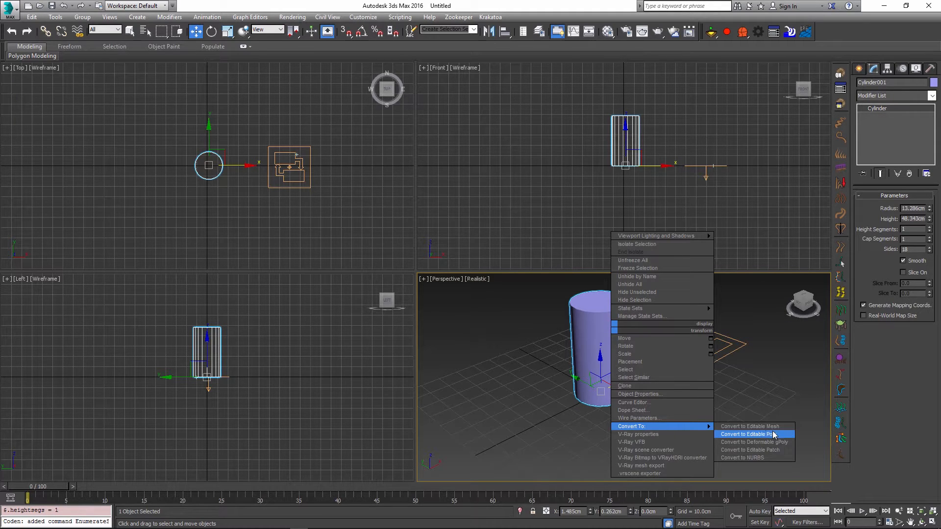
{"action": "left_click", "coordinate": [765, 437]}
{"action": "key", "text": "4"}
{"action": "left_click", "coordinate": [590, 304]}
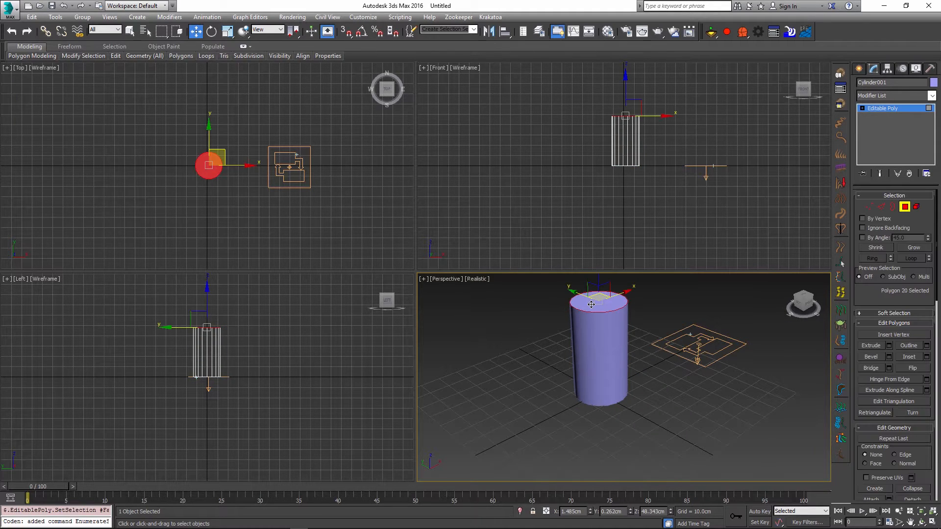
{"action": "key", "text": "Delete"}
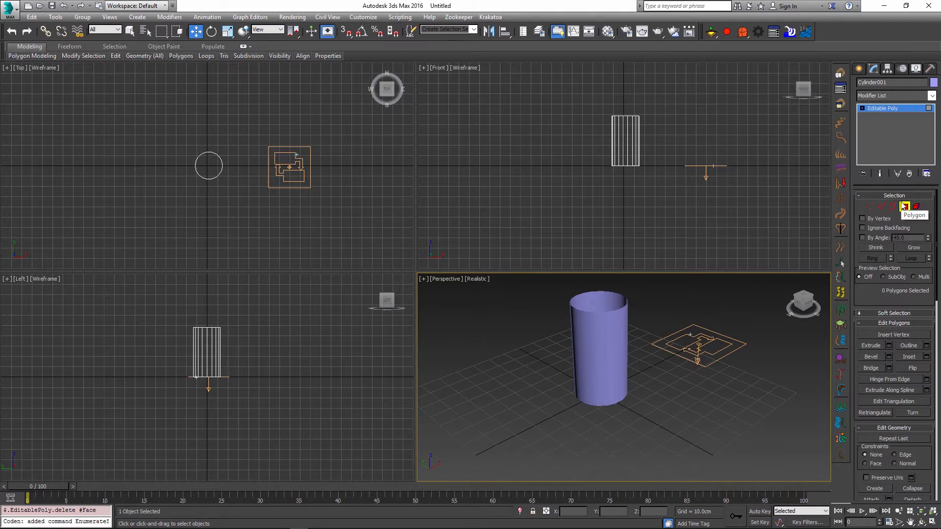
{"action": "left_click", "coordinate": [904, 207]}
Step: Flip the cup's normals, enable backface culling in Object Properties, and maximize the Perspective view
{"action": "left_click", "coordinate": [931, 96]}
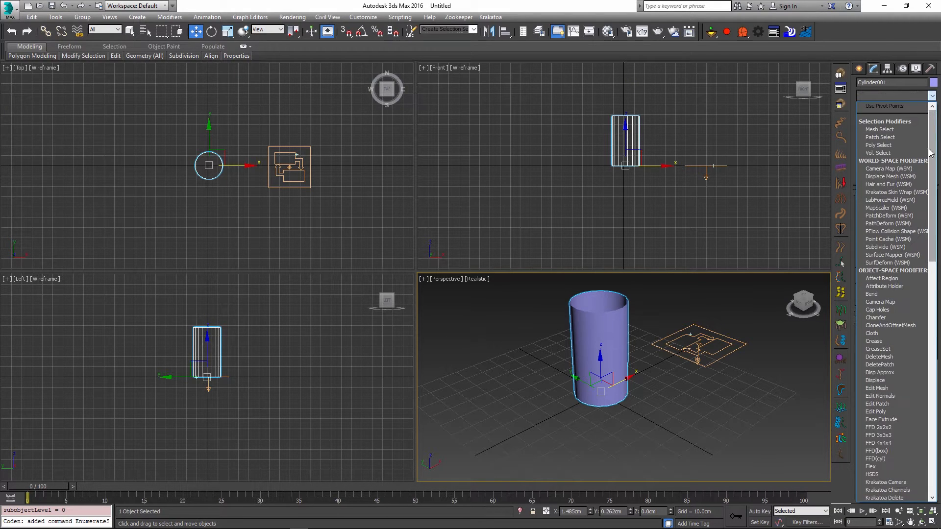
{"action": "left_click_drag", "start_coordinate": [933, 118], "coordinate": [932, 165]}
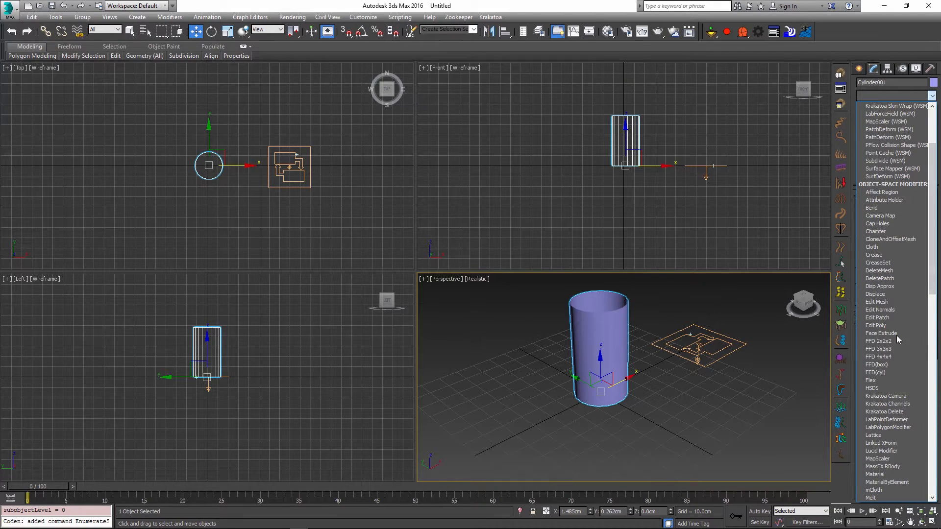
{"action": "scroll", "coordinate": [898, 350], "scroll_direction": "down", "scroll_amount": 2}
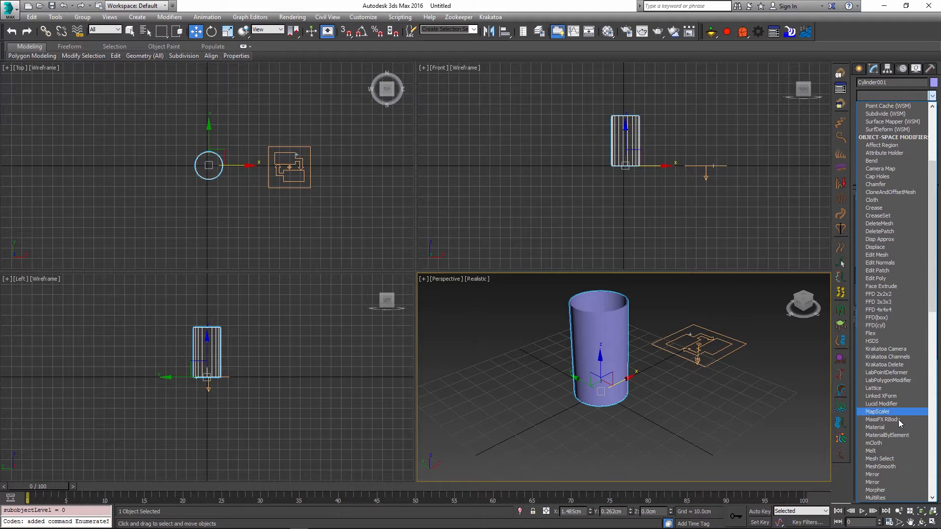
{"action": "scroll", "coordinate": [892, 483], "scroll_direction": "down", "scroll_amount": 1}
{"action": "right_click", "coordinate": [681, 404]}
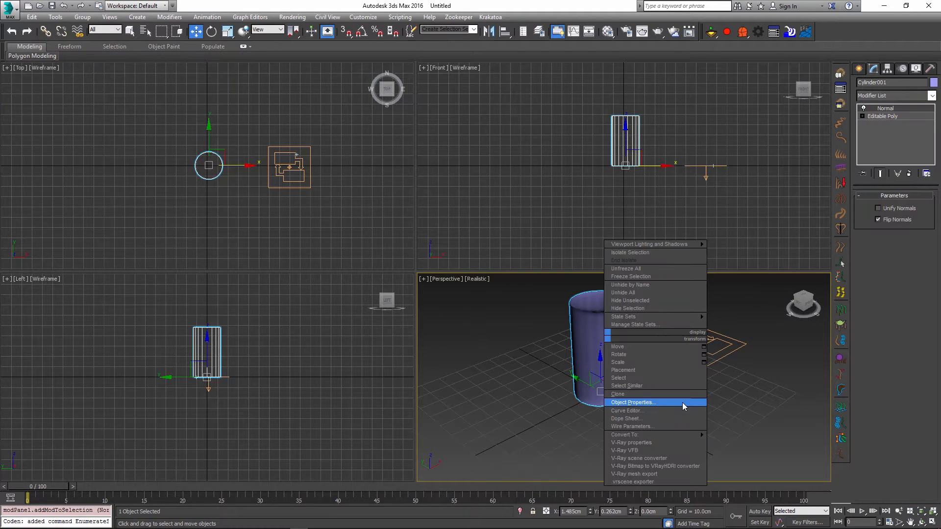
{"action": "left_click", "coordinate": [682, 402]}
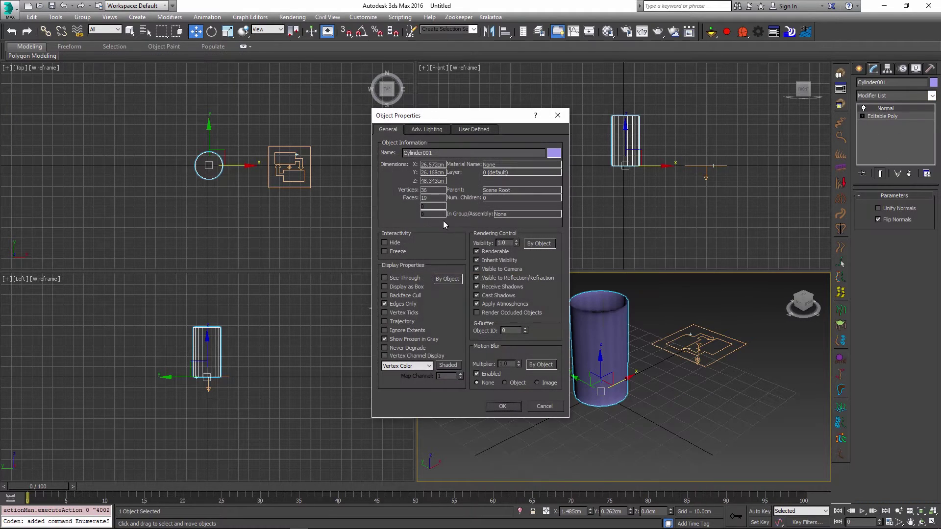
{"action": "left_click", "coordinate": [501, 406]}
{"action": "key", "text": "alt+w"}
{"action": "middle_click_drag", "start_coordinate": [448, 278], "coordinate": [447, 307], "text": "alt"}
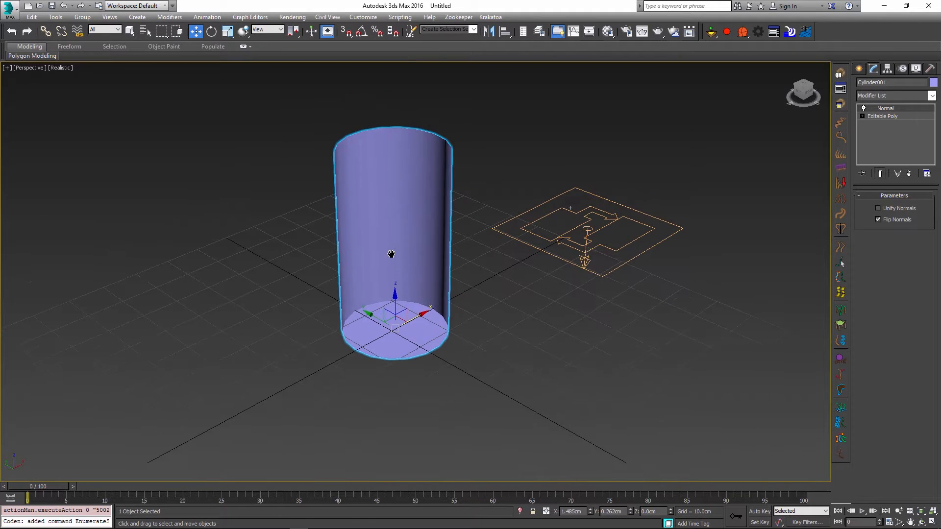
Step: Add the Lucid Modifier to the cup, then draw and undo a small sphere beside it
{"action": "left_click", "coordinate": [742, 31]}
{"action": "left_click", "coordinate": [742, 168]}
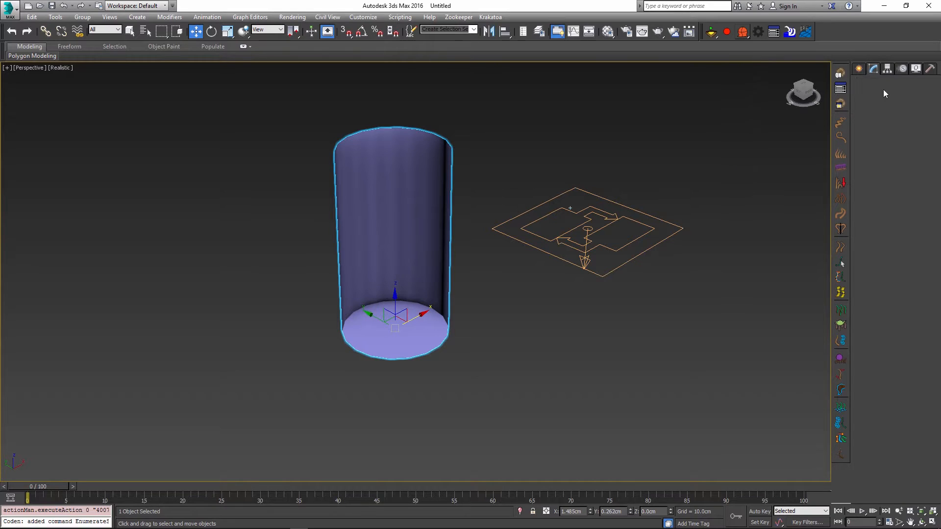
{"action": "left_click", "coordinate": [859, 70]}
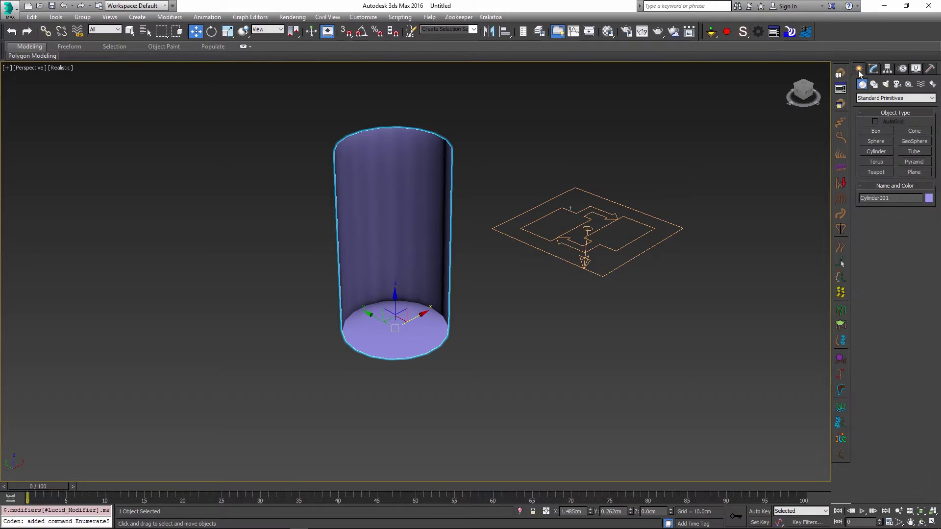
{"action": "left_click", "coordinate": [879, 142]}
{"action": "left_click_drag", "start_coordinate": [540, 330], "coordinate": [564, 329]}
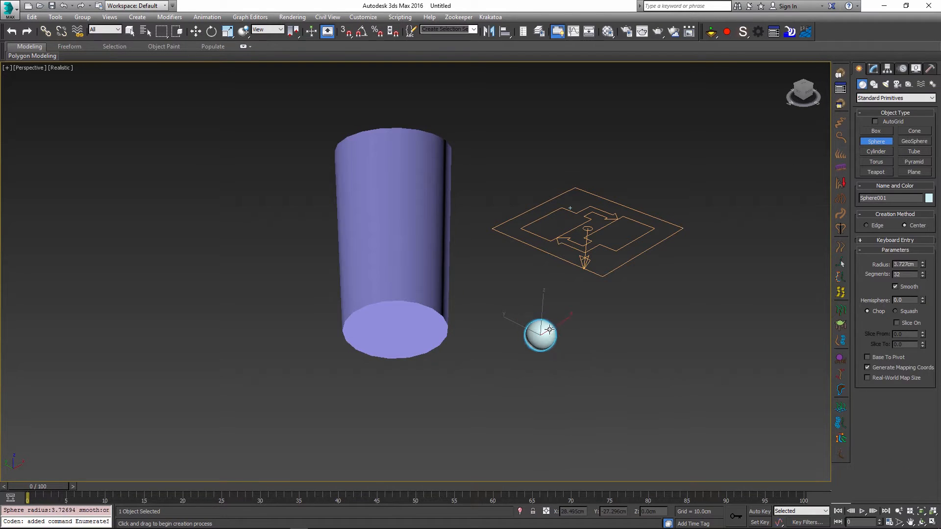
{"action": "key", "text": "ctrl+z"}
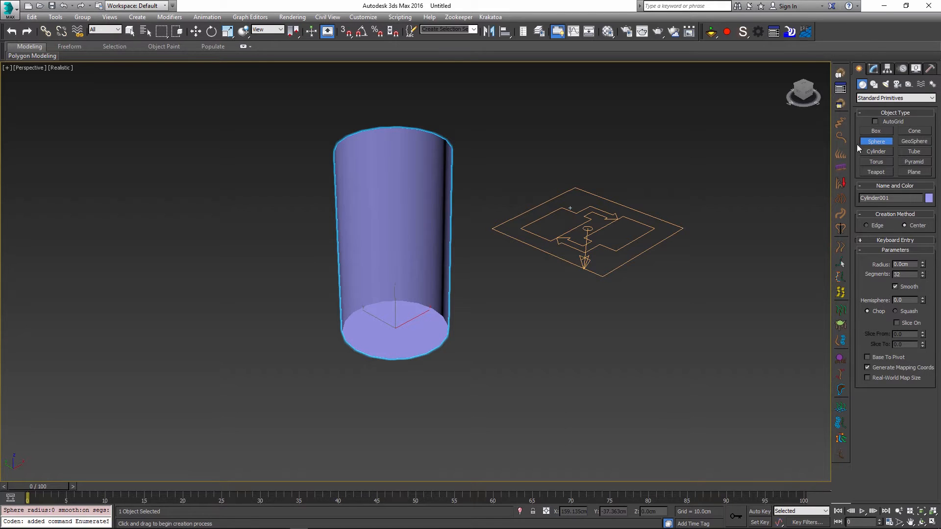
Step: Create a thin disc cylinder beside the cup, give it an Edit Poly modifier, and select it in the Front view
{"action": "left_click", "coordinate": [876, 151]}
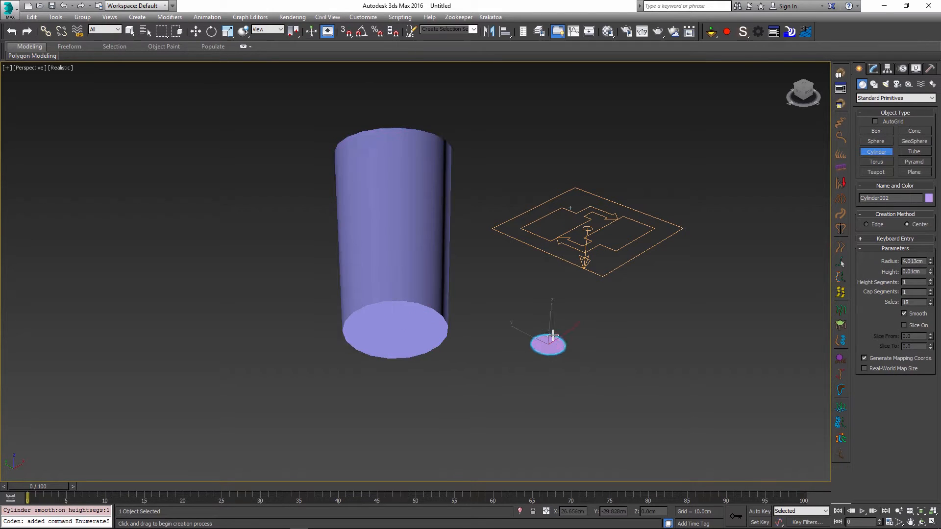
{"action": "left_click_drag", "start_coordinate": [547, 345], "coordinate": [554, 331]}
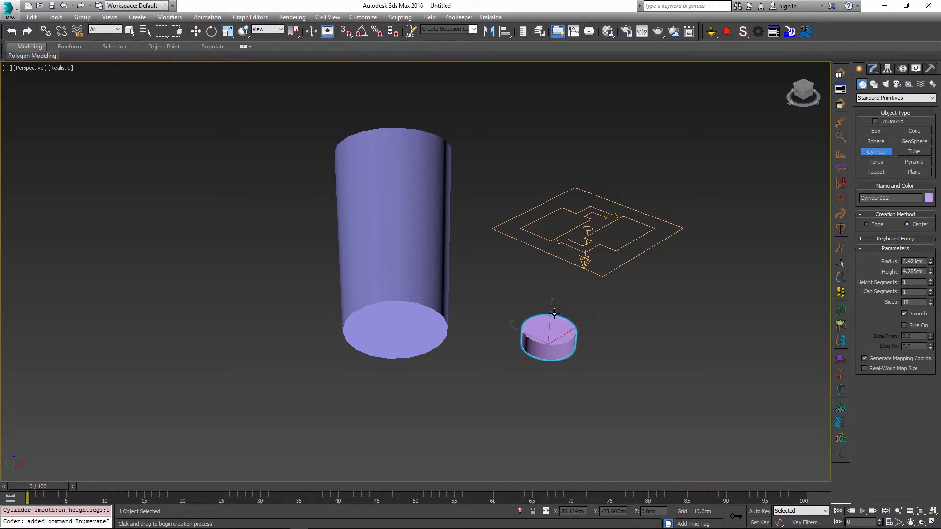
{"action": "right_click", "coordinate": [614, 347]}
{"action": "left_click", "coordinate": [872, 69]}
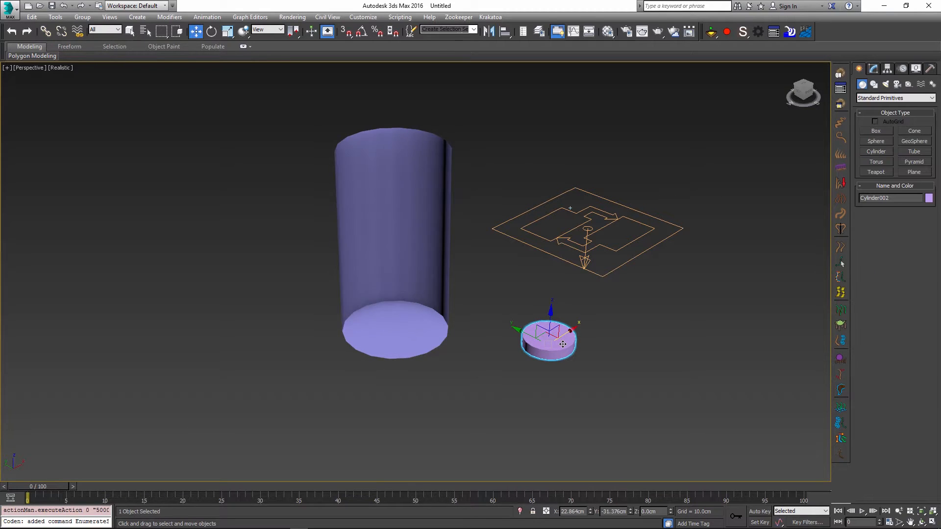
{"action": "left_click", "coordinate": [932, 96]}
{"action": "left_click", "coordinate": [888, 285]}
{"action": "key", "text": "alt+w"}
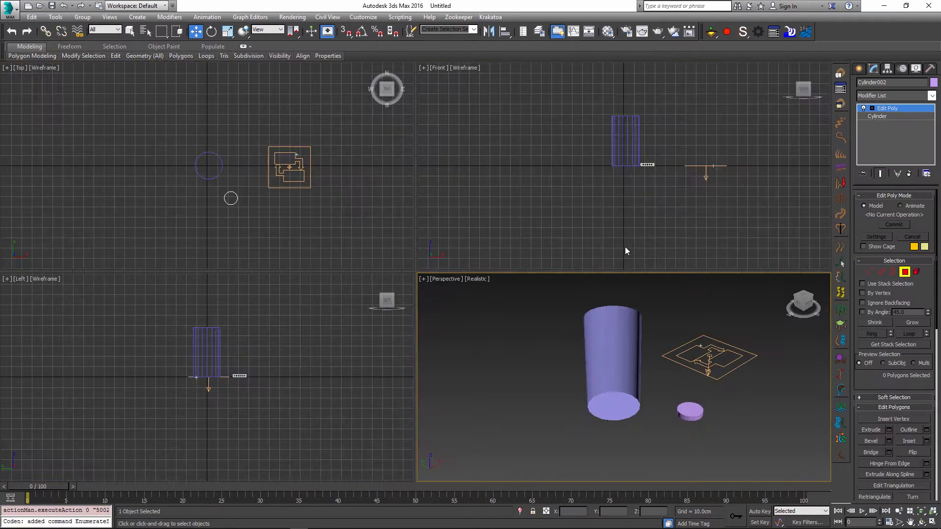
{"action": "scroll", "coordinate": [617, 132], "scroll_direction": "up", "scroll_amount": 3}
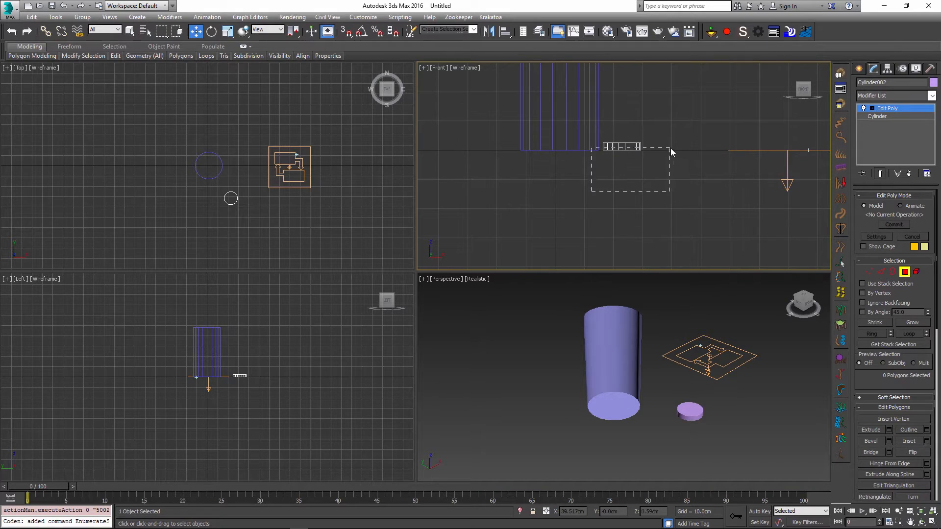
{"action": "left_click_drag", "start_coordinate": [672, 147], "coordinate": [672, 147]}
Step: Rotate the disc upright and raise it above the cup's rim in the maximized Perspective view
{"action": "left_click", "coordinate": [862, 69]}
{"action": "key", "text": "alt+w"}
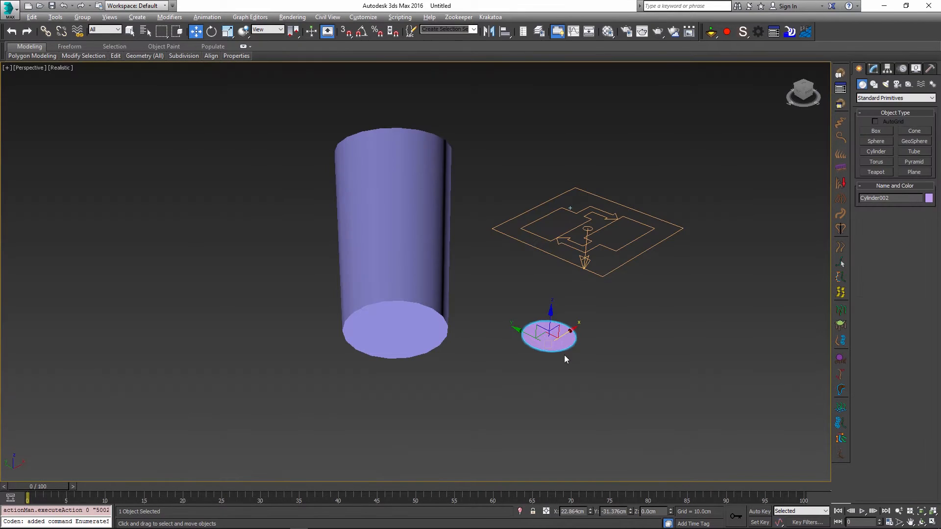
{"action": "key", "text": "e"}
{"action": "left_click_drag", "start_coordinate": [568, 309], "coordinate": [553, 334]}
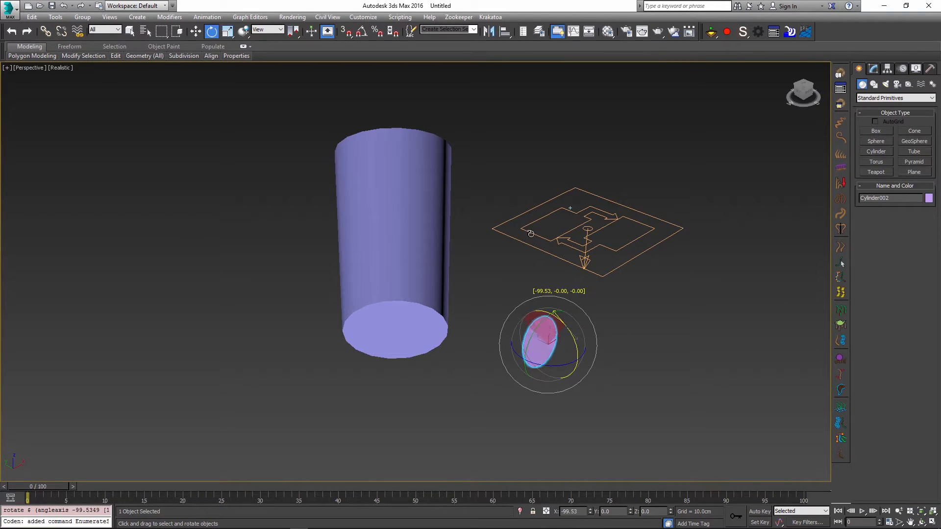
{"action": "key", "text": "w"}
{"action": "middle_click_drag", "start_coordinate": [553, 335], "coordinate": [593, 318], "text": "alt"}
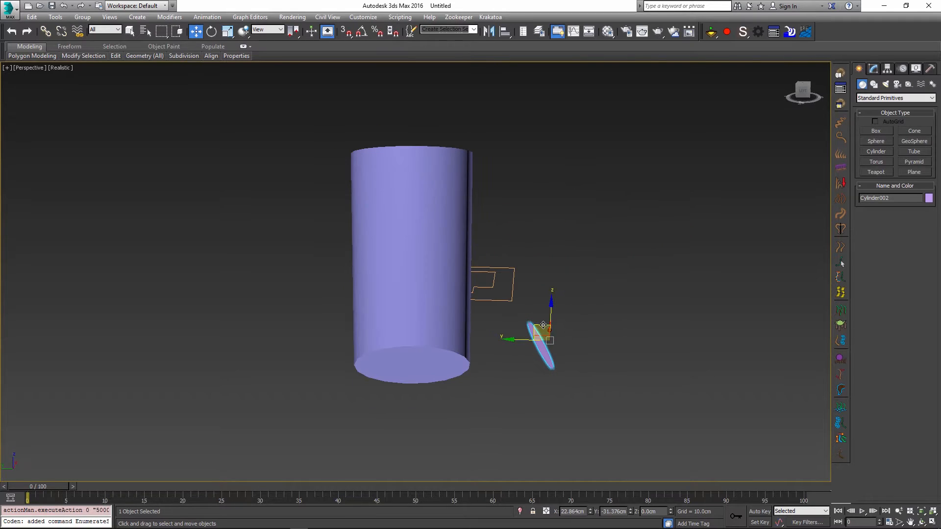
{"action": "left_click_drag", "start_coordinate": [543, 325], "coordinate": [514, 118]}
{"action": "mouse_move", "coordinate": [514, 119]}
{"action": "middle_mouse_down", "text": "alt"}
{"action": "mouse_move", "coordinate": [454, 114]}
{"action": "mouse_move", "coordinate": [515, 96]}
{"action": "middle_mouse_up", "text": "alt"}
{"action": "scroll", "coordinate": [503, 185], "scroll_direction": "up", "scroll_amount": 3}
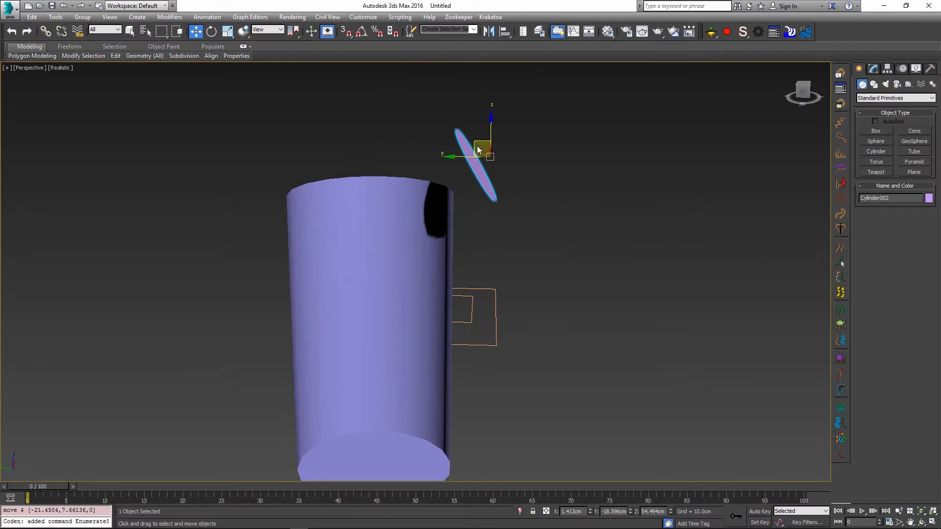
Step: Shift-clone the disc to the left as Cylinder003 and rotate the copy
{"action": "mouse_move", "coordinate": [479, 150]}
{"action": "left_mouse_down", "text": "shift"}
{"action": "mouse_move", "coordinate": [279, 129]}
{"action": "mouse_move", "coordinate": [319, 151]}
{"action": "mouse_move", "coordinate": [287, 129]}
{"action": "left_mouse_up", "text": "shift"}
{"action": "key", "text": "Return"}
{"action": "key", "text": "e"}
{"action": "key", "text": "w"}
{"action": "middle_click_drag", "start_coordinate": [331, 184], "coordinate": [390, 219], "text": "alt"}
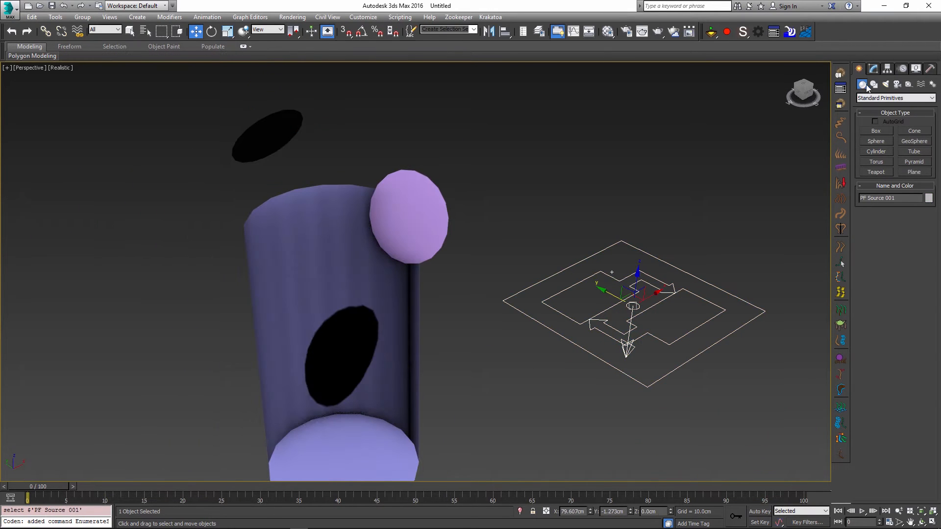
Step: Open Particle View from the PF Source and inspect the Position Icon operator
{"action": "left_click", "coordinate": [873, 68]}
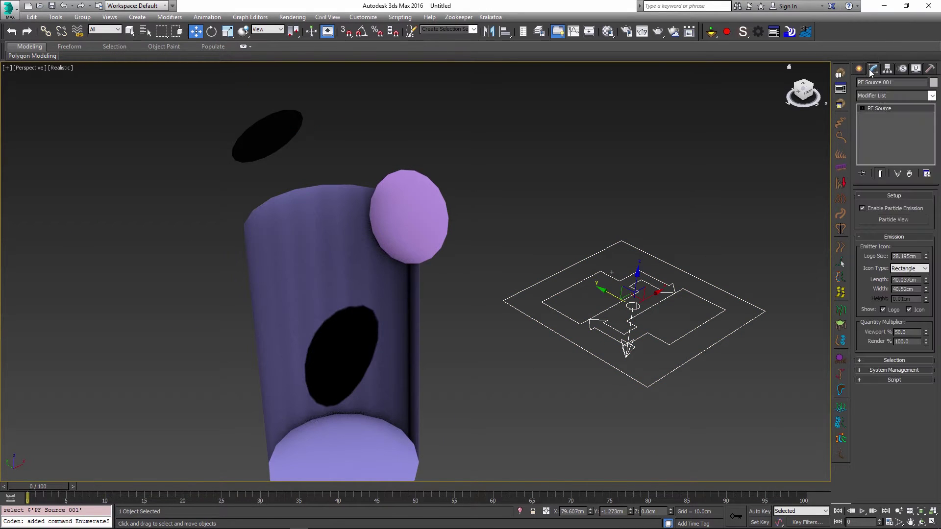
{"action": "left_click", "coordinate": [879, 222]}
{"action": "left_click_drag", "start_coordinate": [754, 137], "coordinate": [846, 126]}
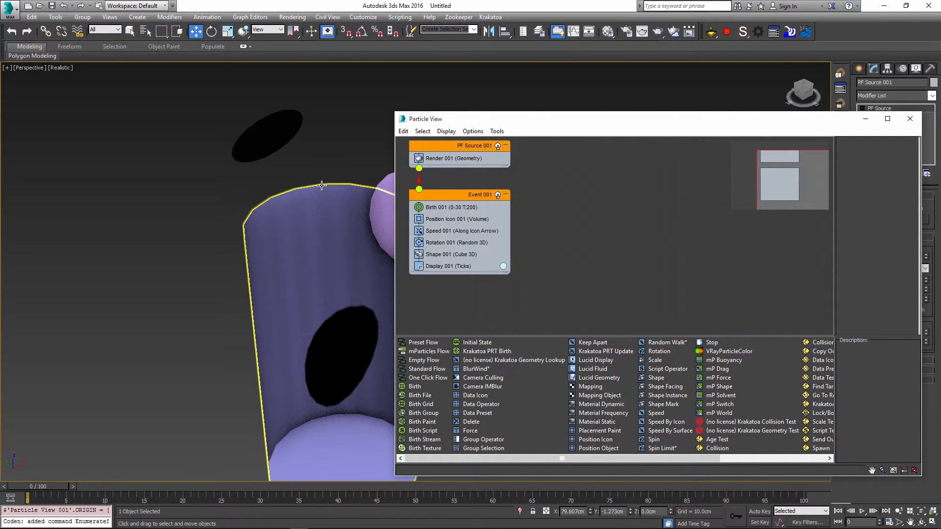
{"action": "scroll", "coordinate": [332, 223], "scroll_direction": "down", "scroll_amount": 3}
{"action": "middle_click_drag", "start_coordinate": [332, 223], "coordinate": [249, 224], "text": "alt"}
{"action": "left_click", "coordinate": [457, 219]}
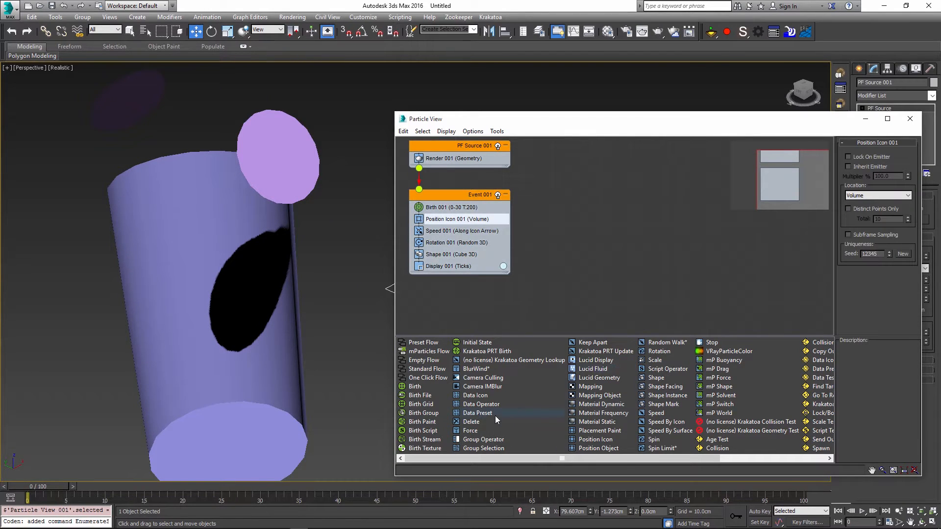
Step: Replace Position Icon with Position Object using Cylinder002 as emitter, and scrub to frame 12 to check
{"action": "left_click_drag", "start_coordinate": [599, 449], "coordinate": [457, 220]}
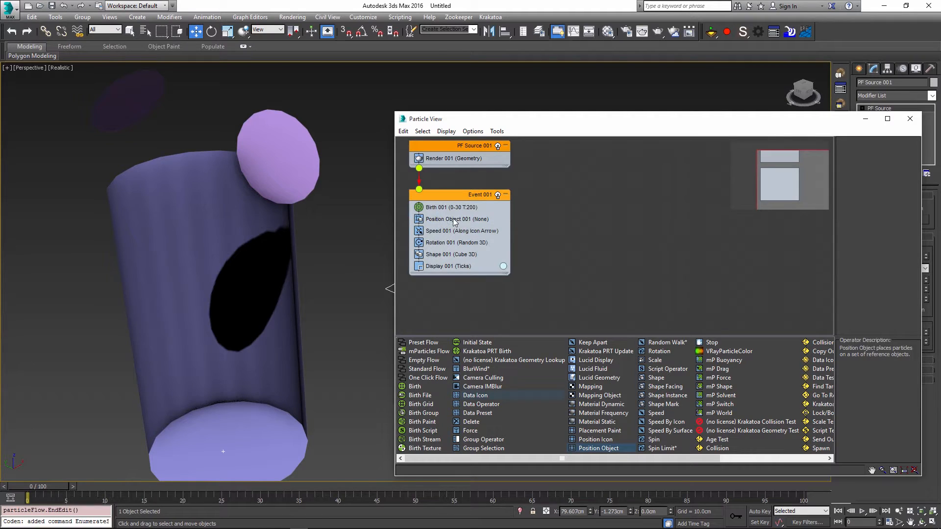
{"action": "left_click", "coordinate": [457, 219]}
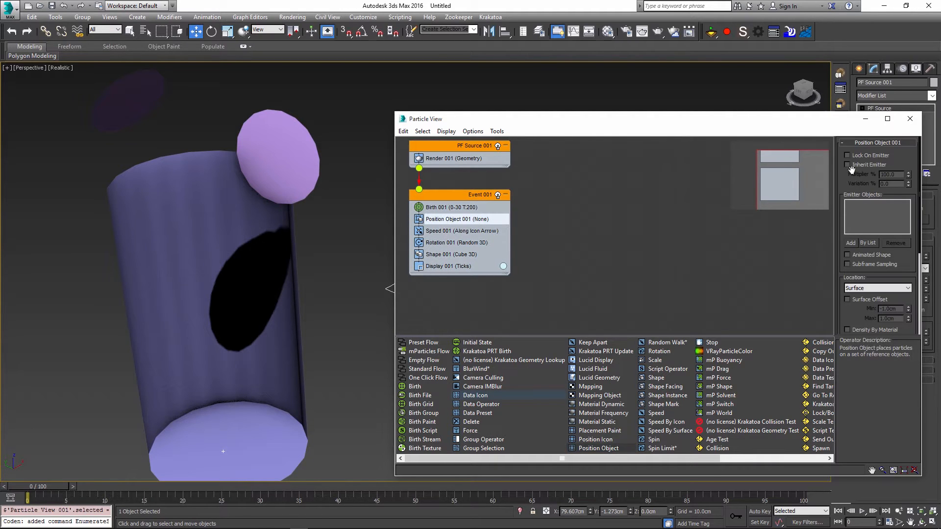
{"action": "left_click", "coordinate": [851, 243]}
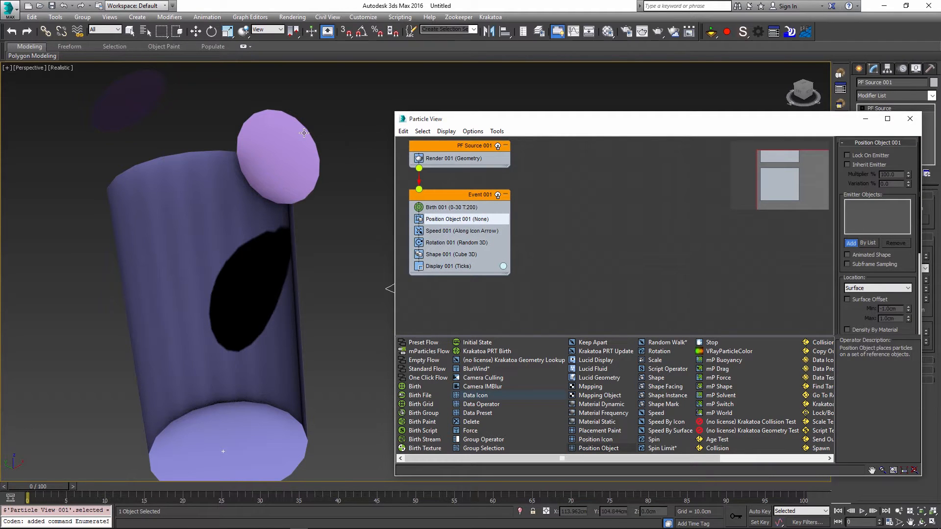
{"action": "left_click", "coordinate": [262, 167]}
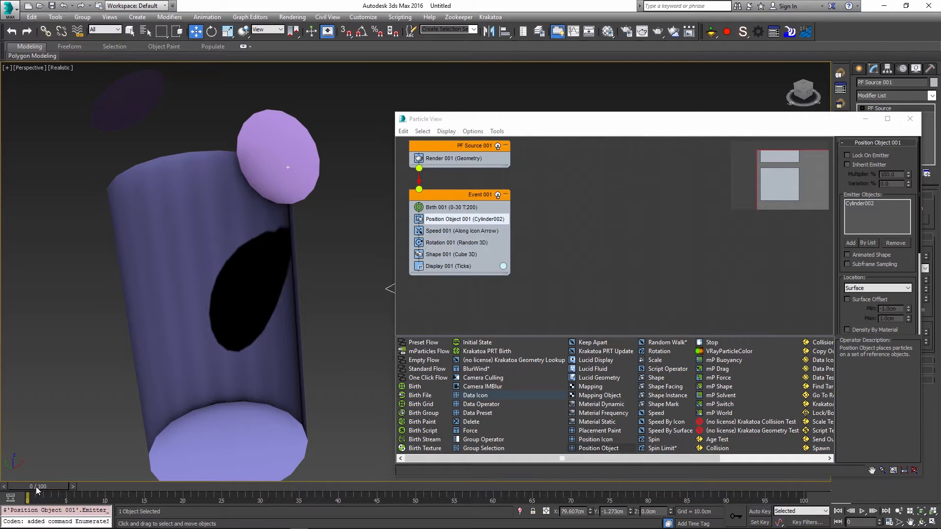
{"action": "left_click_drag", "start_coordinate": [37, 487], "coordinate": [125, 487]}
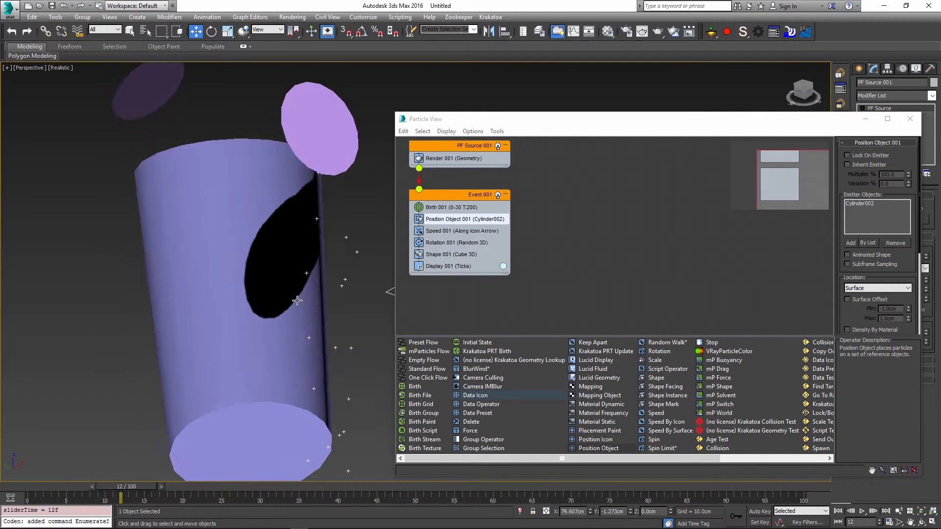
{"action": "mouse_move", "coordinate": [303, 300]}
{"action": "middle_mouse_down"}
{"action": "mouse_move", "coordinate": [338, 265]}
{"action": "mouse_move", "coordinate": [350, 274]}
{"action": "middle_mouse_up"}
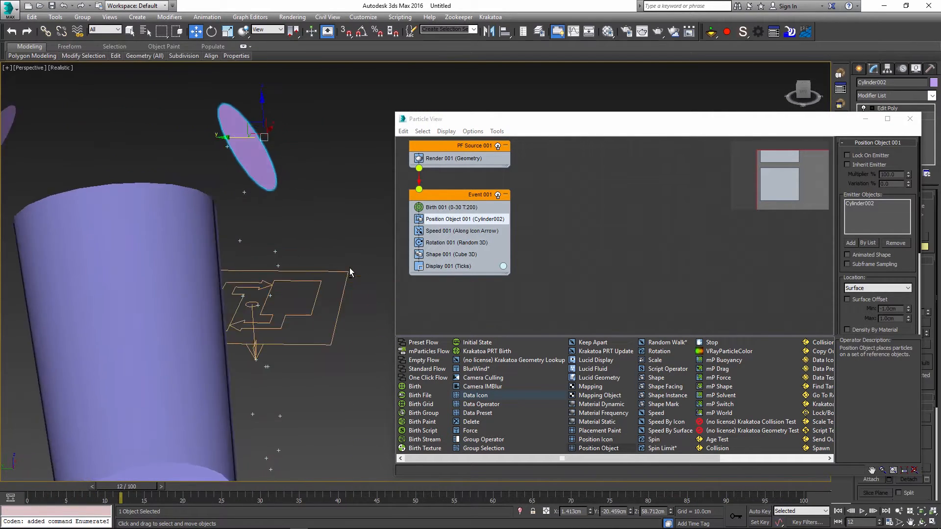
{"action": "middle_click_drag", "start_coordinate": [281, 260], "coordinate": [306, 247]}
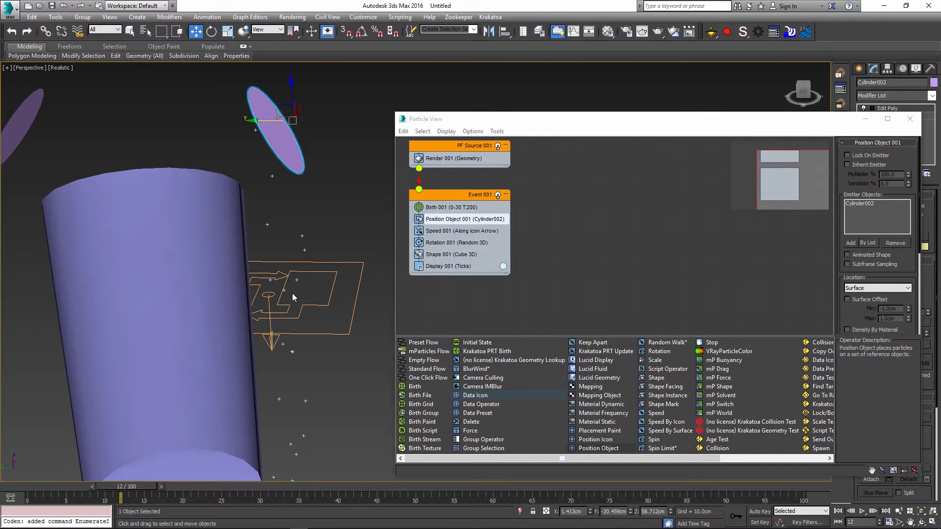
{"action": "middle_click_drag", "start_coordinate": [279, 294], "coordinate": [259, 309], "text": "alt"}
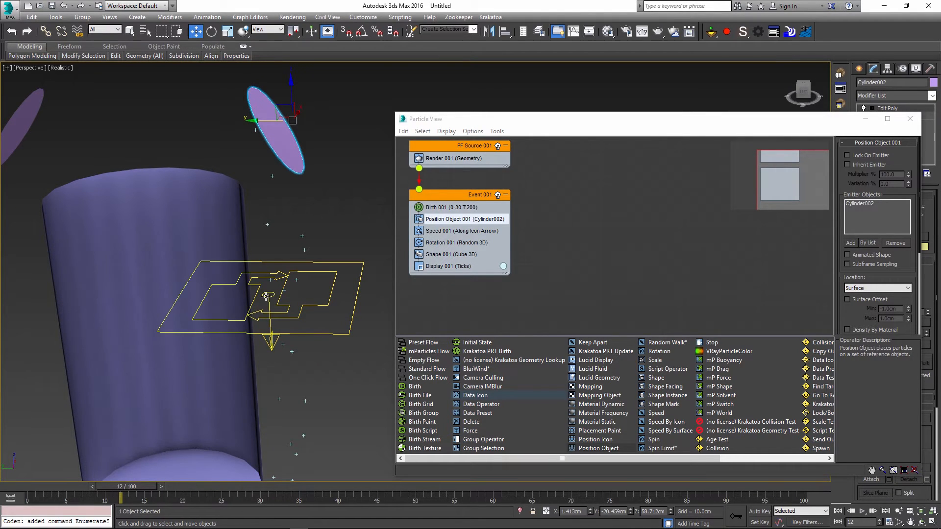
Step: Replace the Speed operator with Speed By Surface using Cylinder002, then check particles at frame 4
{"action": "left_click", "coordinate": [460, 231]}
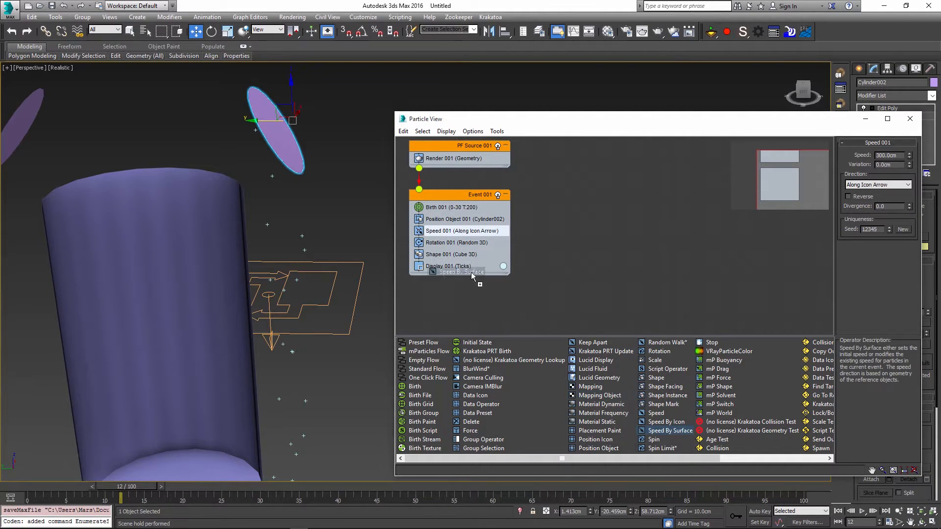
{"action": "left_click_drag", "start_coordinate": [669, 431], "coordinate": [476, 230]}
{"action": "left_click", "coordinate": [851, 235]}
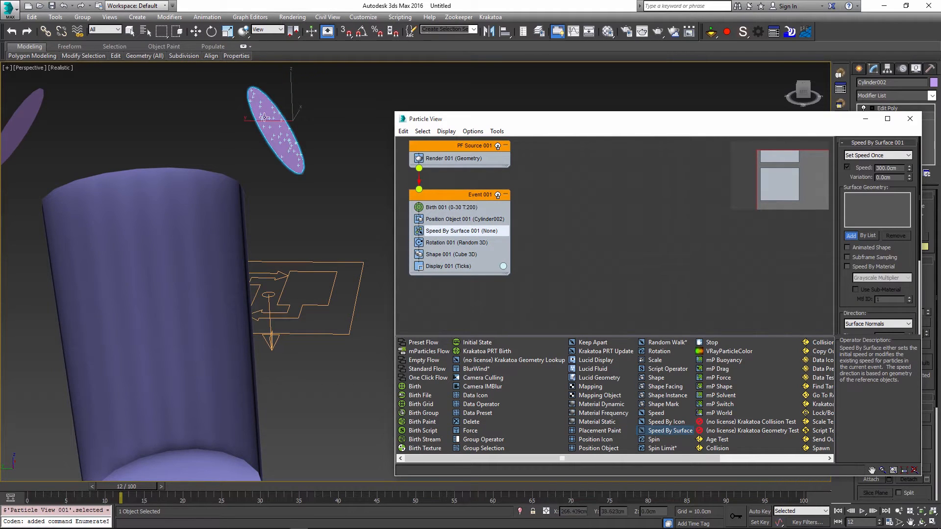
{"action": "left_click", "coordinate": [147, 324]}
{"action": "mouse_move", "coordinate": [121, 488]}
{"action": "left_mouse_down"}
{"action": "mouse_move", "coordinate": [72, 491]}
{"action": "mouse_move", "coordinate": [81, 487]}
{"action": "left_mouse_up"}
{"action": "key", "text": "w"}
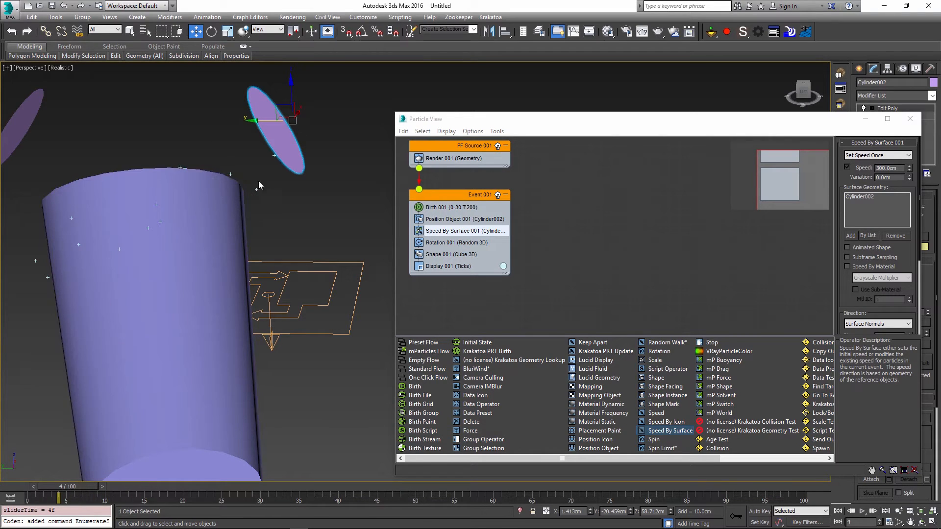
{"action": "middle_click_drag", "start_coordinate": [250, 132], "coordinate": [333, 155]}
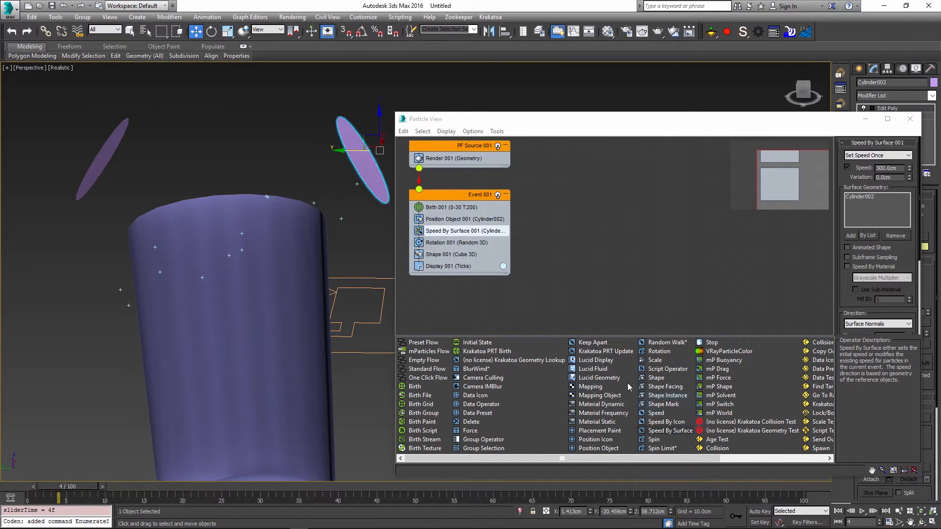
Step: Drop Lucid Fluid into Event 001, swap the display for Lucid Display, and select LucidFlexSettings
{"action": "left_click_drag", "start_coordinate": [603, 369], "coordinate": [461, 266]}
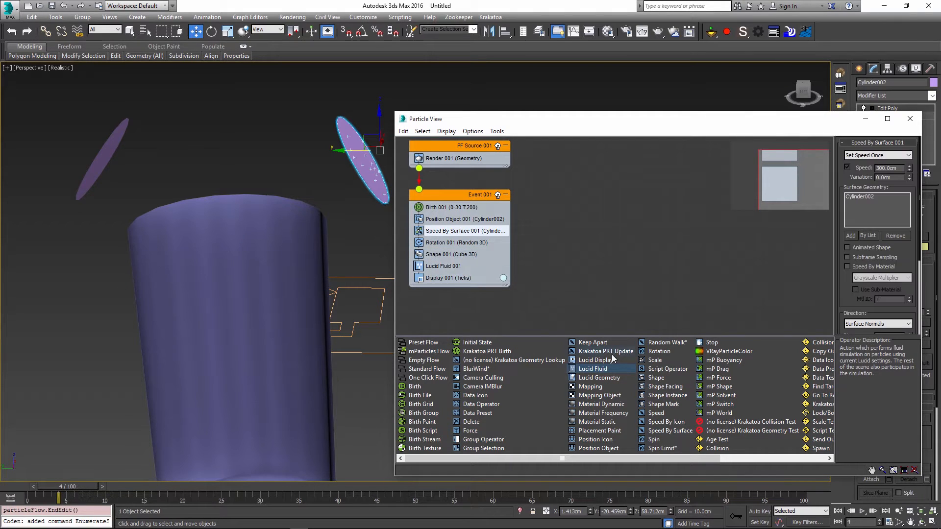
{"action": "left_click_drag", "start_coordinate": [504, 320], "coordinate": [463, 279]}
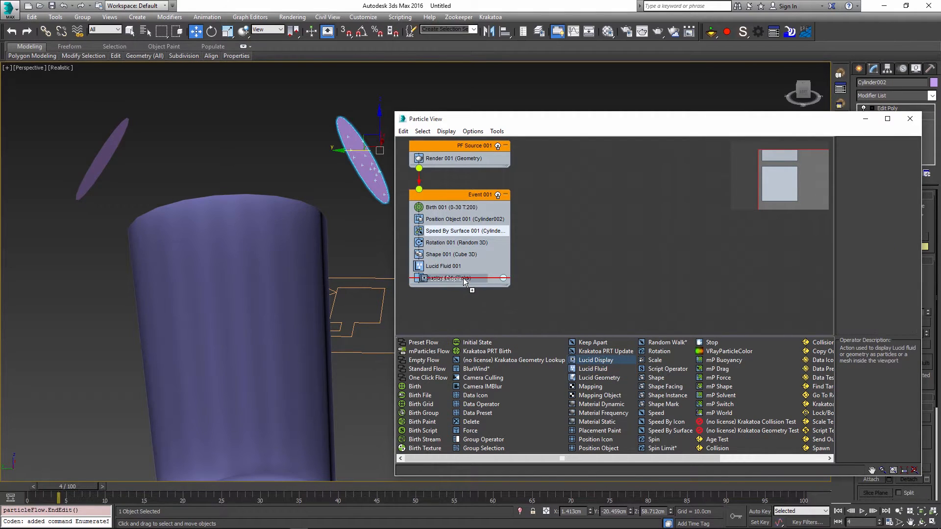
{"action": "left_click", "coordinate": [340, 295]}
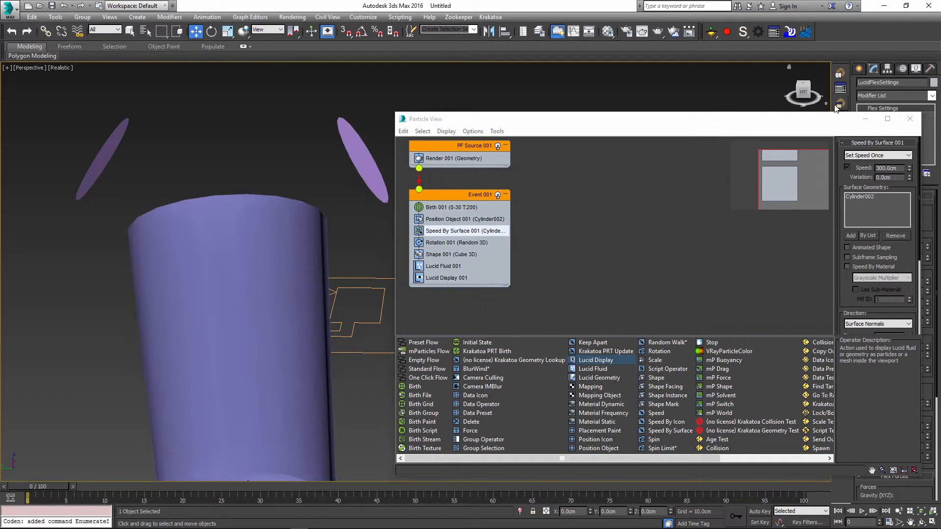
Step: Set Flex Settings Particle Radius to 2.0 cm and scrub to frame 14 to watch particles collect in the cup
{"action": "left_click_drag", "start_coordinate": [662, 119], "coordinate": [430, 368]}
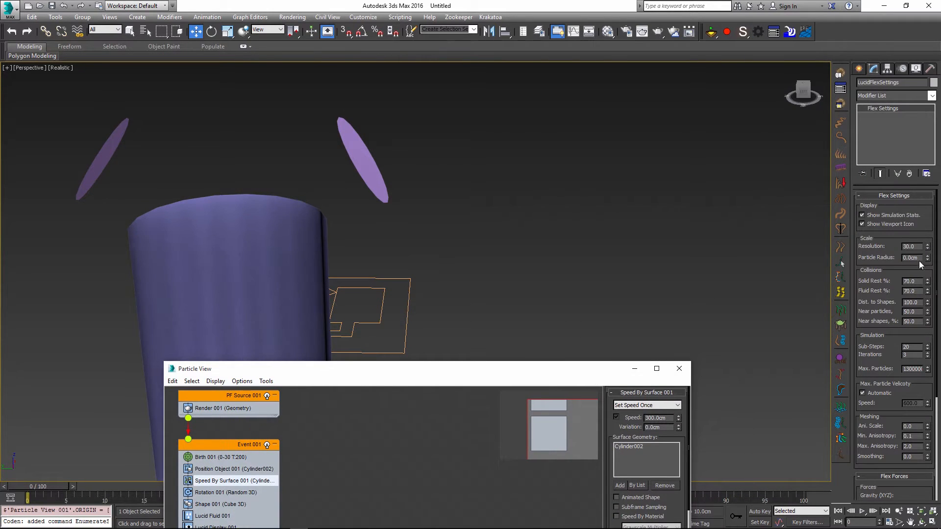
{"action": "double_click", "coordinate": [910, 258]}
{"action": "type", "text": "2"}
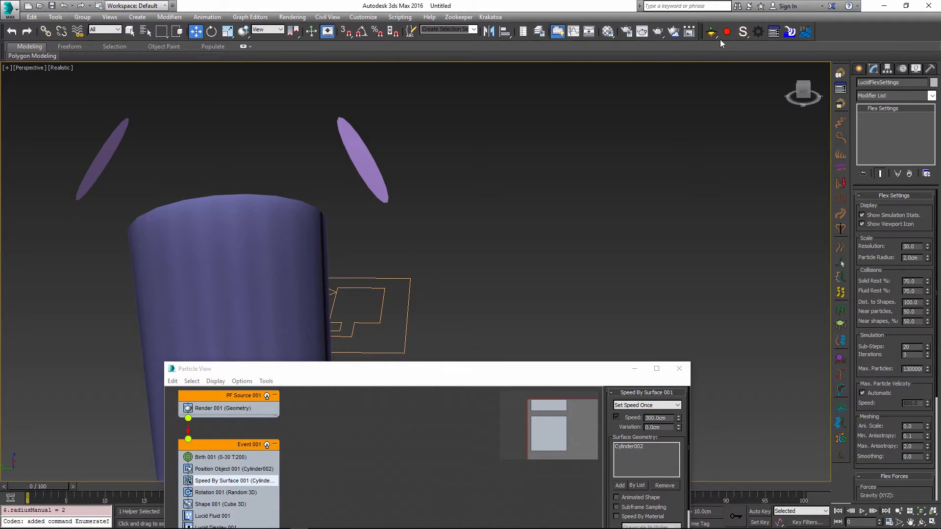
{"action": "left_click_drag", "start_coordinate": [44, 489], "coordinate": [155, 500]}
{"action": "scroll", "coordinate": [262, 290], "scroll_direction": "up", "scroll_amount": 3}
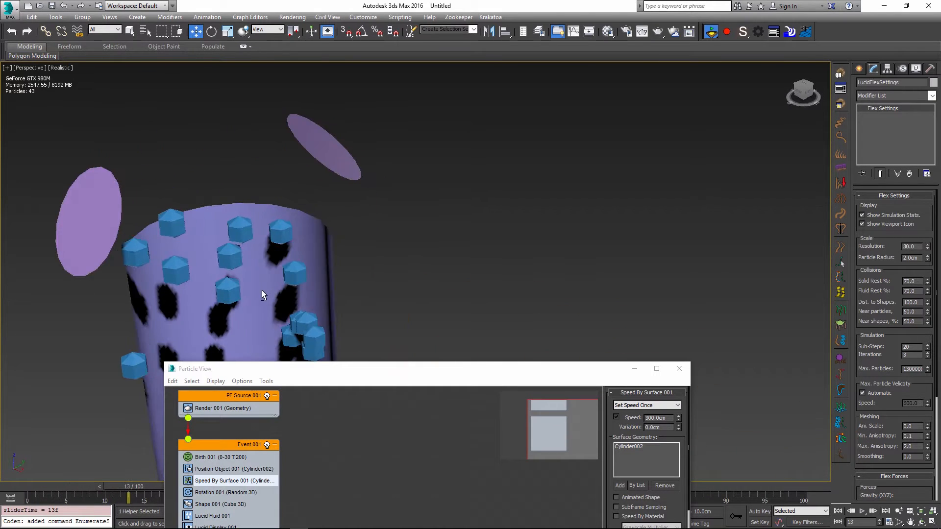
{"action": "middle_click_drag", "start_coordinate": [261, 291], "coordinate": [239, 149]}
{"action": "scroll", "coordinate": [239, 148], "scroll_direction": "down", "scroll_amount": 3}
{"action": "middle_click_drag", "start_coordinate": [220, 258], "coordinate": [182, 329]}
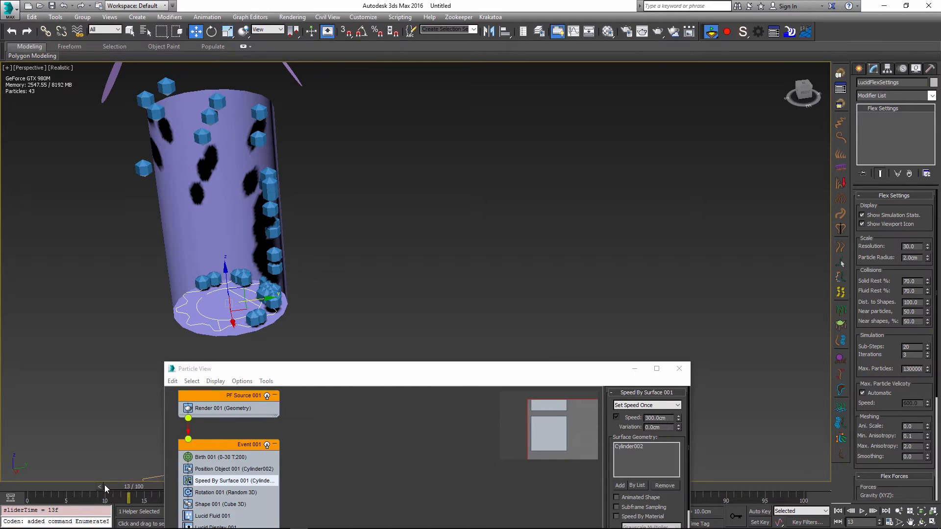
{"action": "left_click_drag", "start_coordinate": [128, 486], "coordinate": [140, 487]}
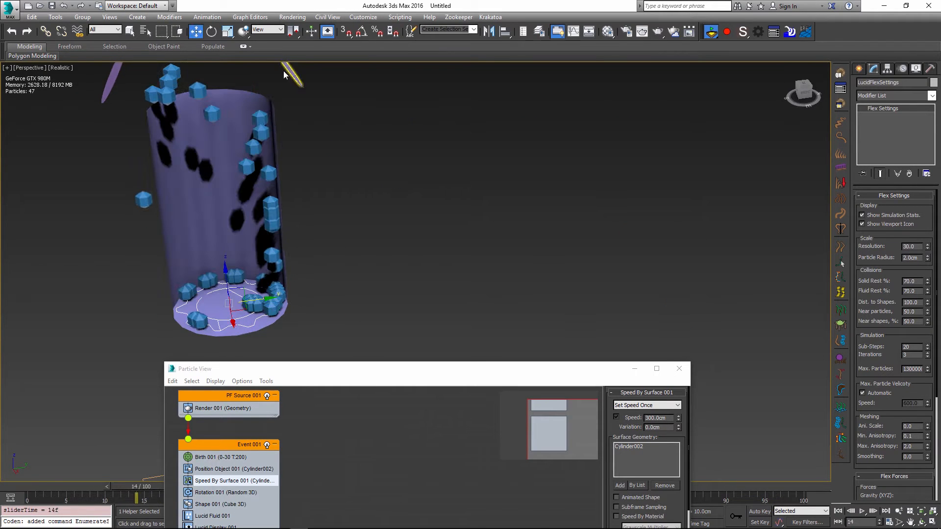
Step: Copy Event 001, paste it as Event 002, and drag it next to the original
{"action": "left_click_drag", "start_coordinate": [359, 373], "coordinate": [515, 152]}
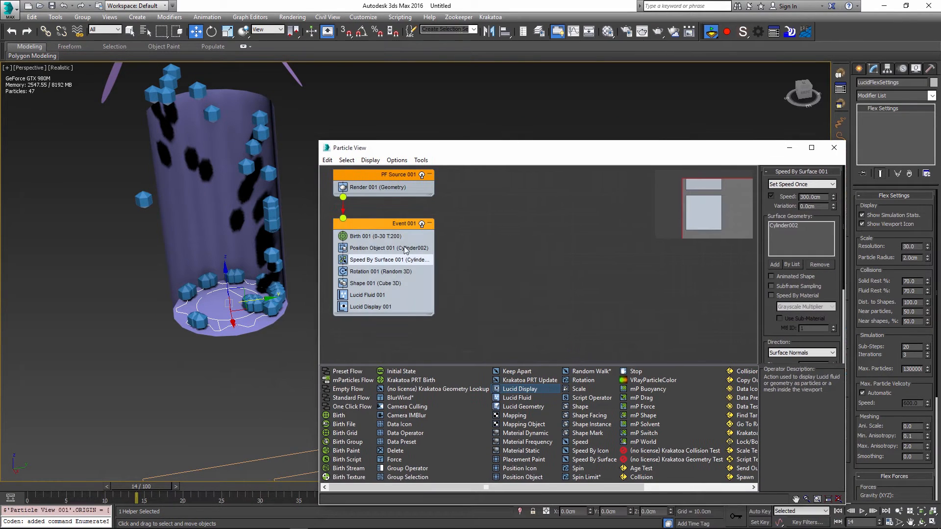
{"action": "left_click", "coordinate": [395, 224]}
{"action": "right_click", "coordinate": [395, 224]}
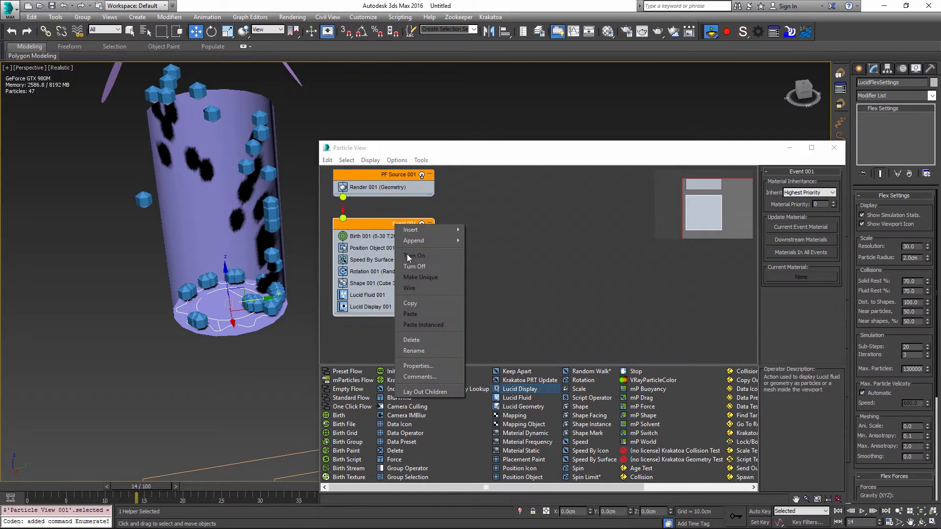
{"action": "left_click", "coordinate": [507, 224]}
{"action": "right_click", "coordinate": [508, 224]}
{"action": "left_click", "coordinate": [522, 230]}
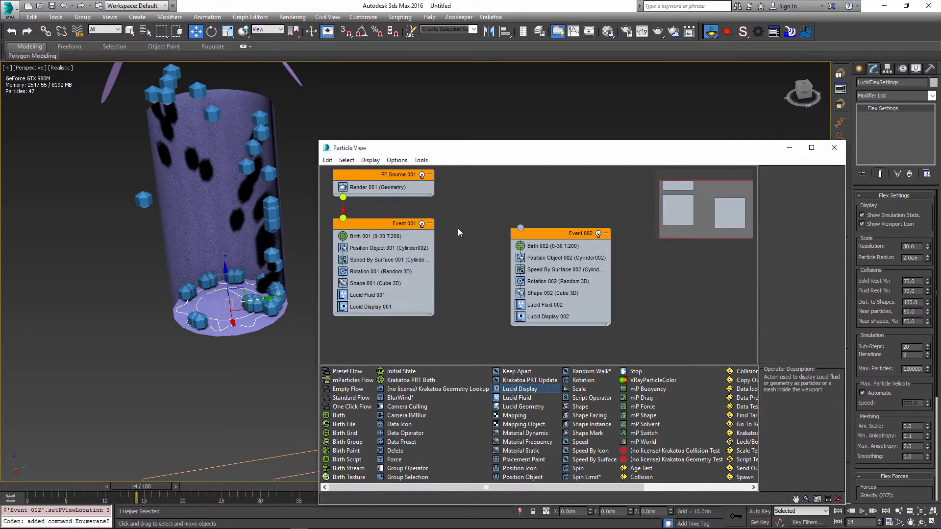
{"action": "left_click", "coordinate": [425, 234]}
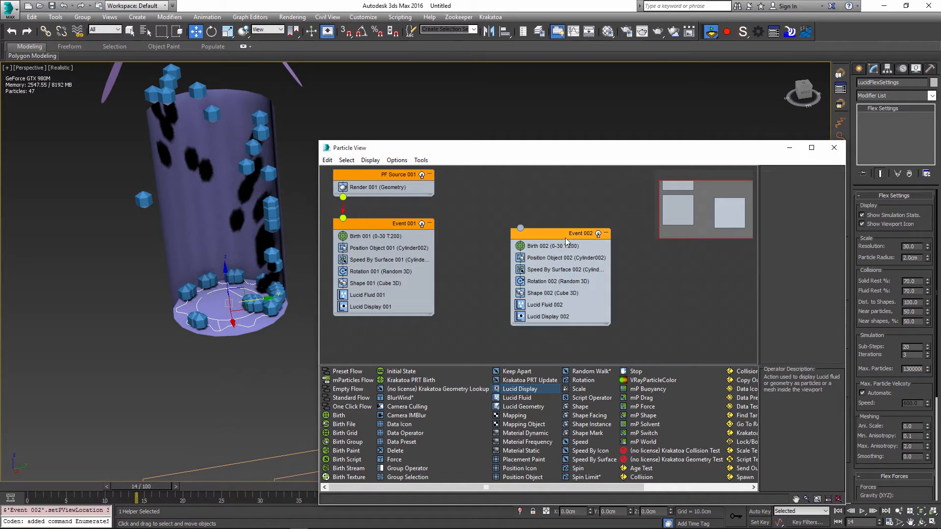
{"action": "left_click_drag", "start_coordinate": [559, 234], "coordinate": [519, 223]}
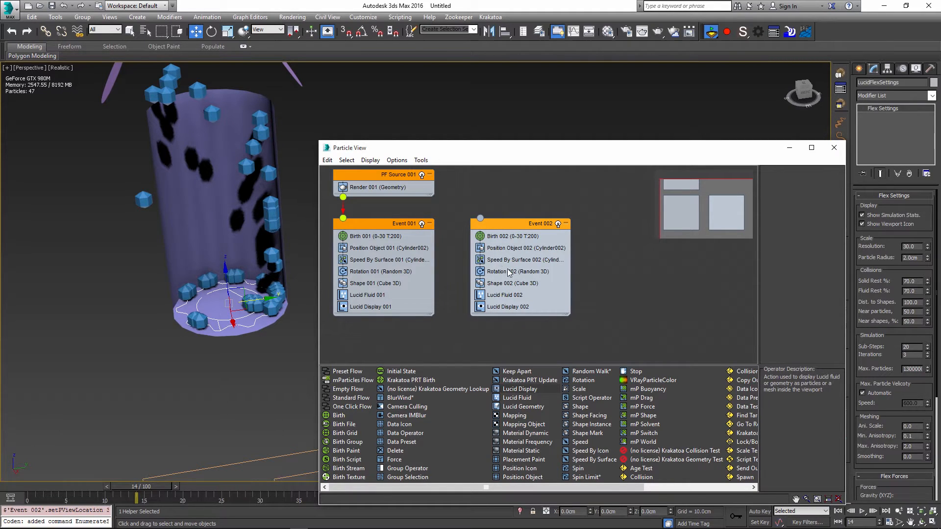
Step: Pick Cylinder003 as the emitter object in Position Object 002
{"action": "left_click", "coordinate": [515, 247]}
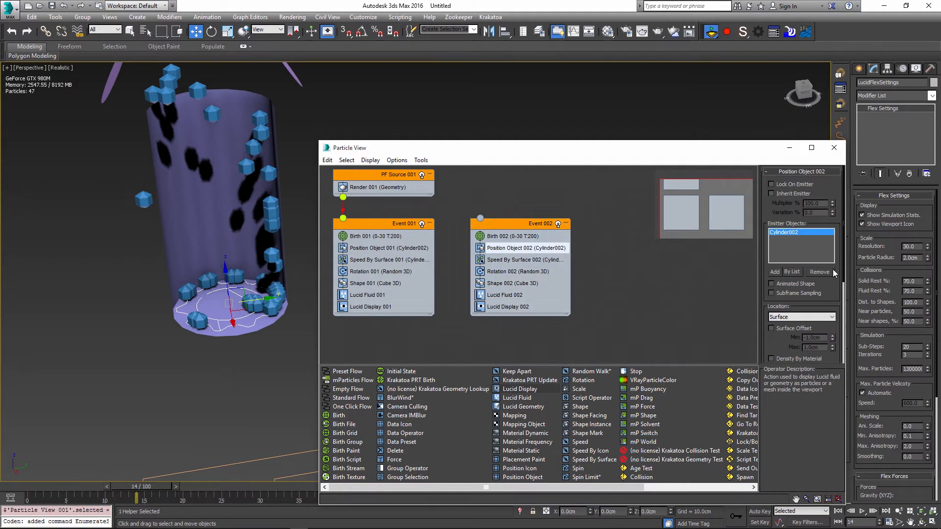
{"action": "scroll", "coordinate": [243, 103], "scroll_direction": "down", "scroll_amount": 2}
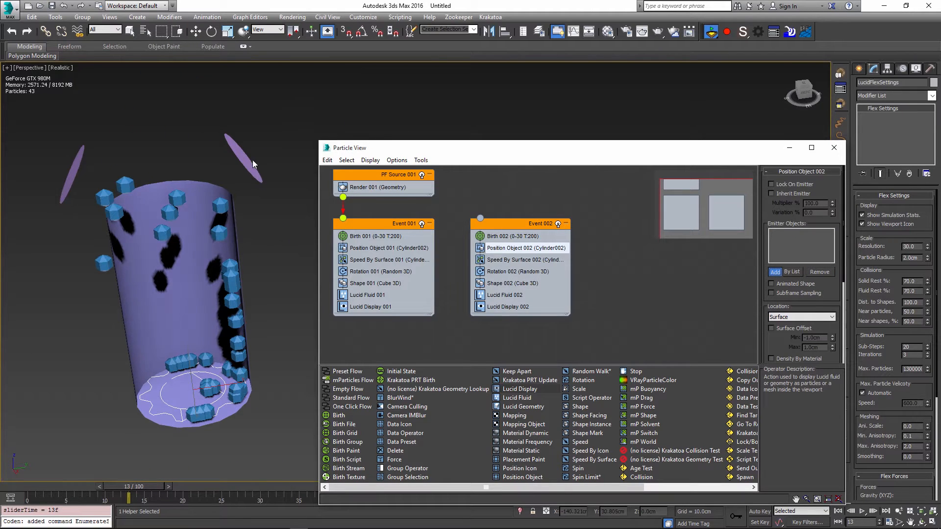
{"action": "left_click", "coordinate": [250, 160]}
{"action": "left_click", "coordinate": [515, 260]}
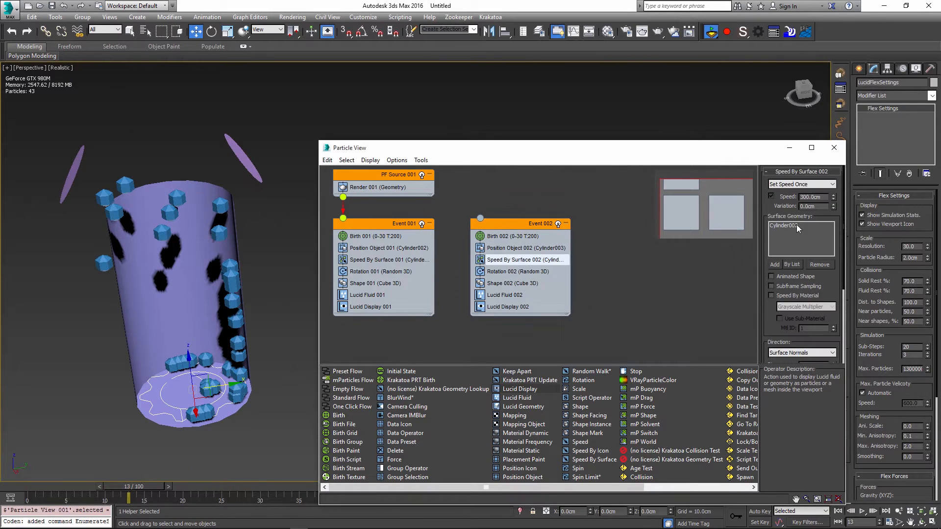
Step: Swap Cylinder002 for Cylinder003 in Speed By Surface 002 and begin wiring the source output
{"action": "left_click", "coordinate": [787, 227]}
{"action": "left_click", "coordinate": [819, 264]}
{"action": "left_click", "coordinate": [775, 264]}
{"action": "left_click", "coordinate": [246, 149]}
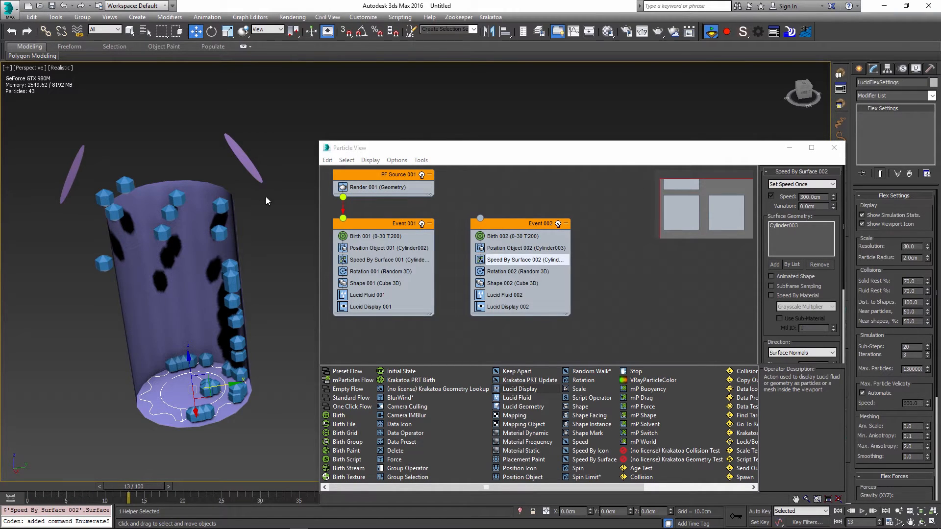
{"action": "middle_click_drag", "start_coordinate": [242, 197], "coordinate": [269, 197]}
Step: Wire PF Source 001 to Event 002 and scrub to see particles from both discs
{"action": "mouse_move", "coordinate": [343, 216]}
{"action": "left_mouse_down"}
{"action": "mouse_move", "coordinate": [493, 226]}
{"action": "mouse_move", "coordinate": [479, 220]}
{"action": "left_mouse_up"}
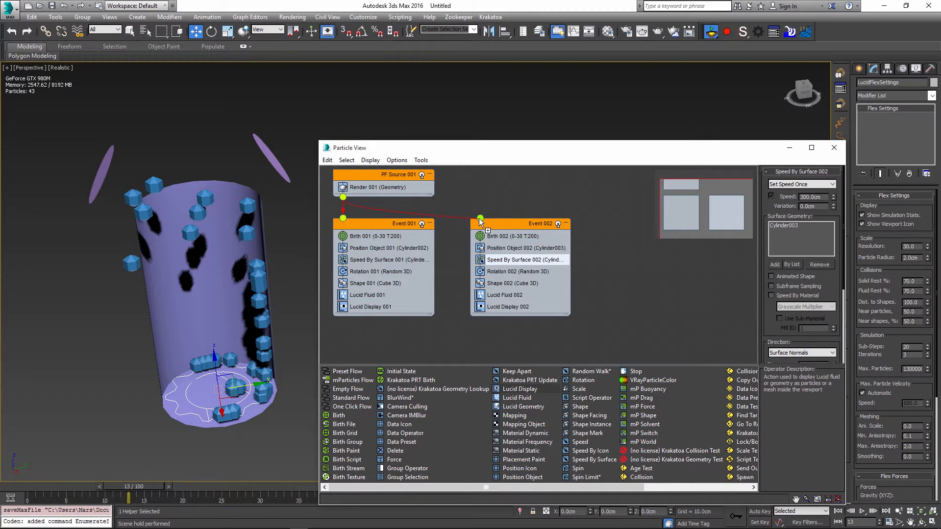
{"action": "mouse_move", "coordinate": [133, 486]}
{"action": "left_mouse_down"}
{"action": "mouse_move", "coordinate": [33, 487]}
{"action": "mouse_move", "coordinate": [159, 487]}
{"action": "left_mouse_up"}
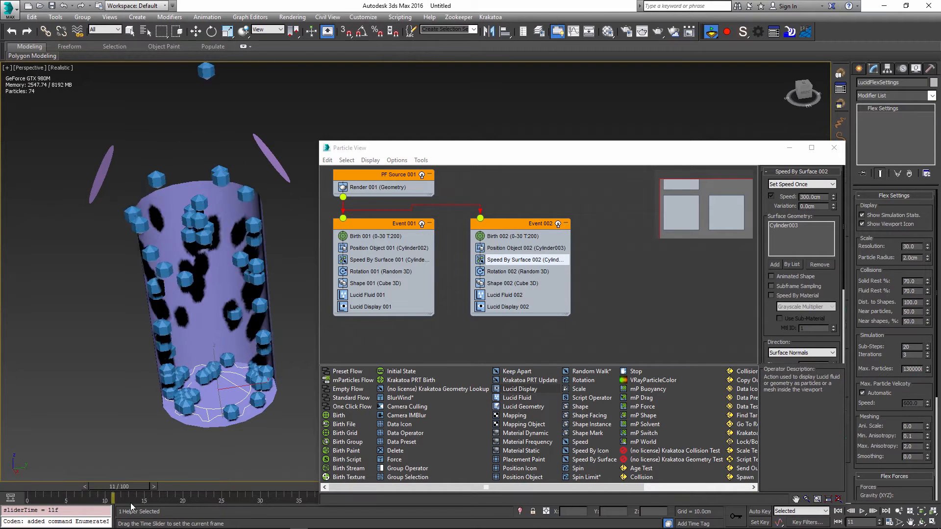
Step: Colour Event 002's particles red via the object colour swatch
{"action": "left_click", "coordinate": [235, 180]}
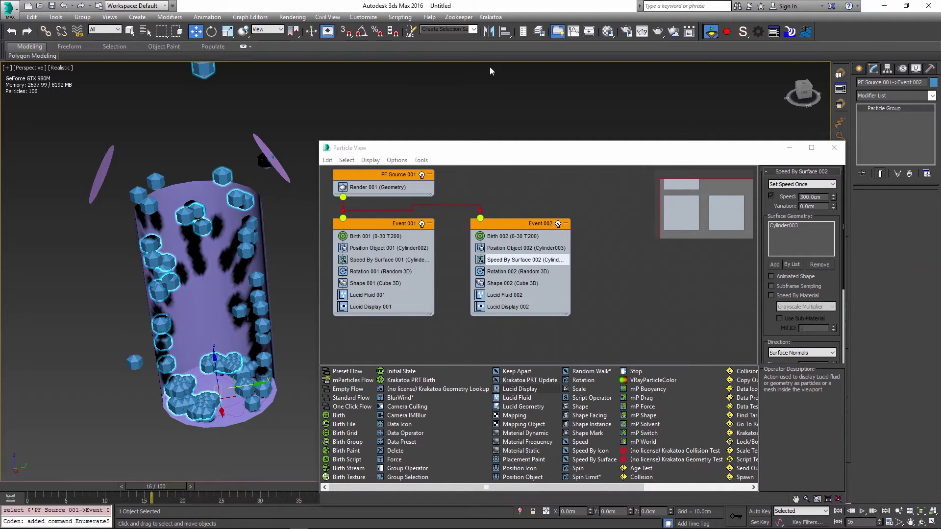
{"action": "left_click", "coordinate": [934, 83]}
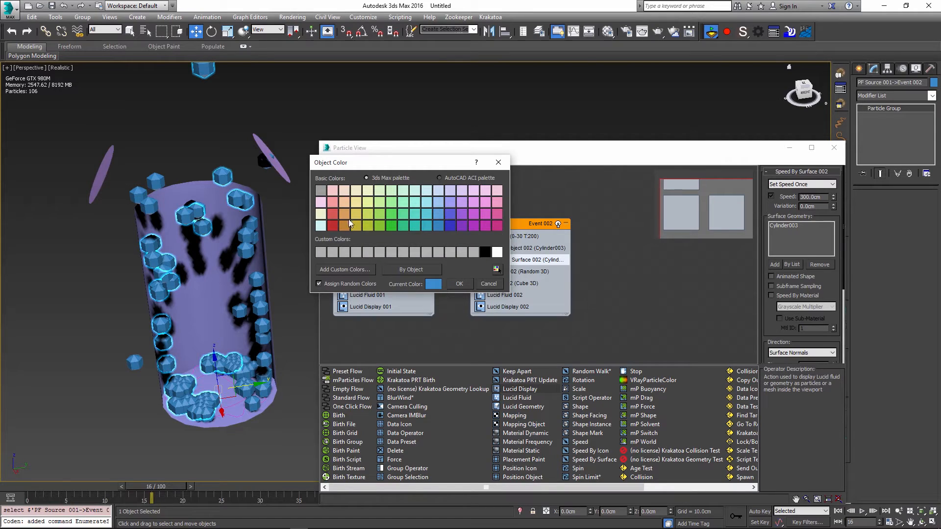
{"action": "left_click", "coordinate": [334, 226]}
{"action": "left_click", "coordinate": [459, 284]}
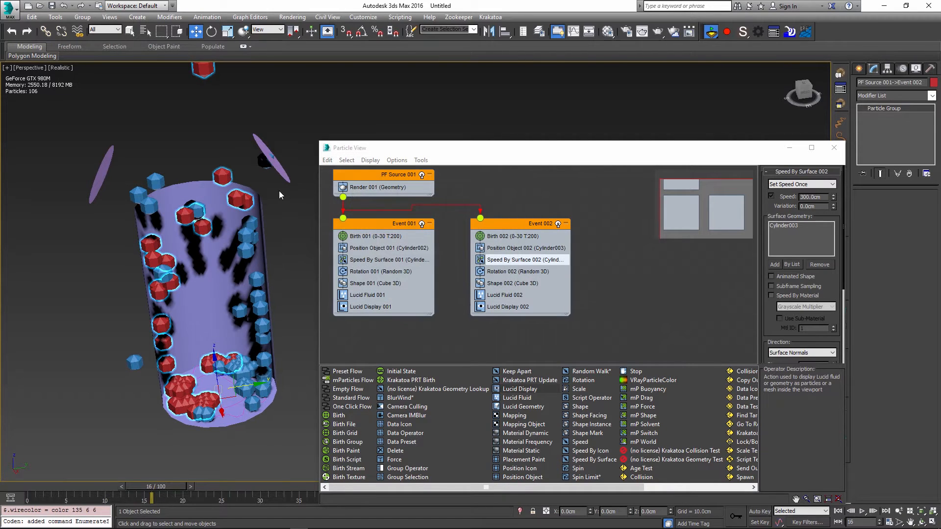
Step: Set the Lucid Flex particle radius to 1 cm at frame 0
{"action": "left_click", "coordinate": [758, 32]}
{"action": "left_click", "coordinate": [711, 32]}
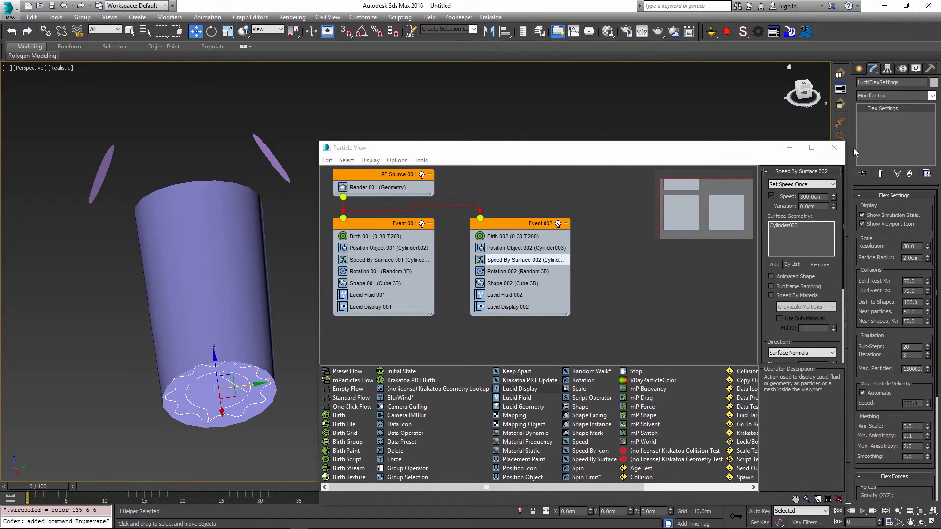
{"action": "double_click", "coordinate": [911, 258]}
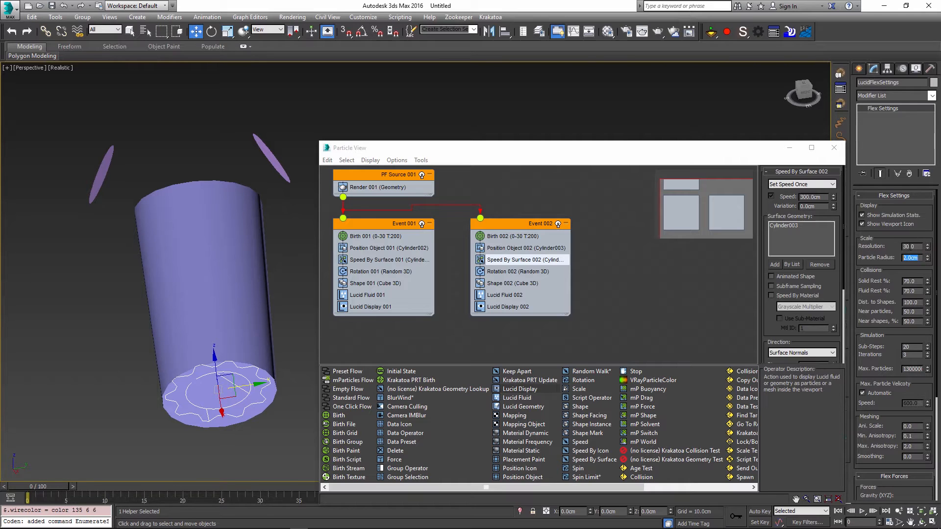
{"action": "type", "text": "1"}
{"action": "key", "text": "Return"}
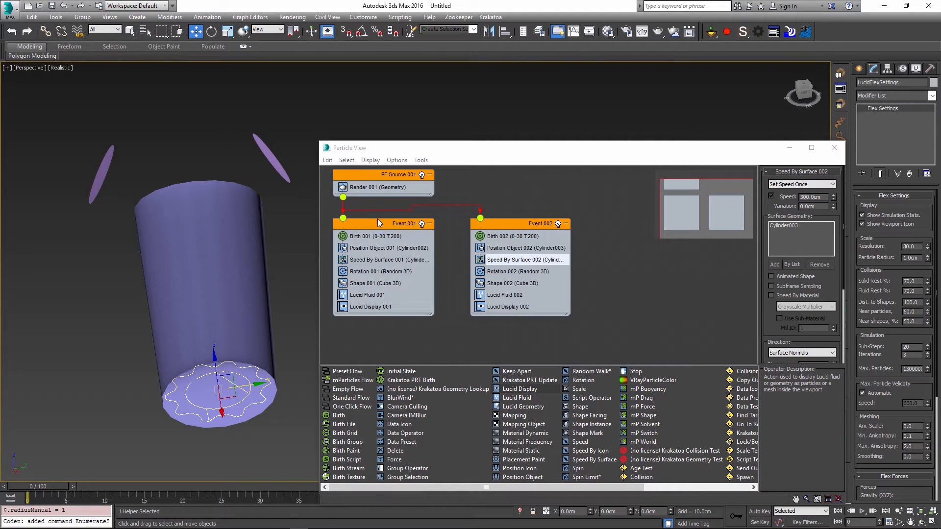
Step: Raise Birth 001 and Birth 002 amounts to 2000 particles each
{"action": "left_click", "coordinate": [375, 236]}
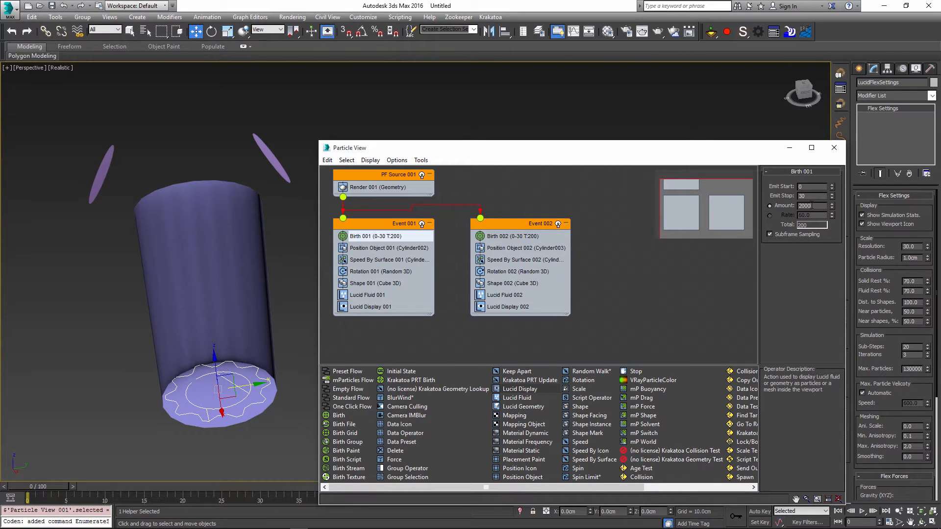
{"action": "left_click", "coordinate": [512, 237]}
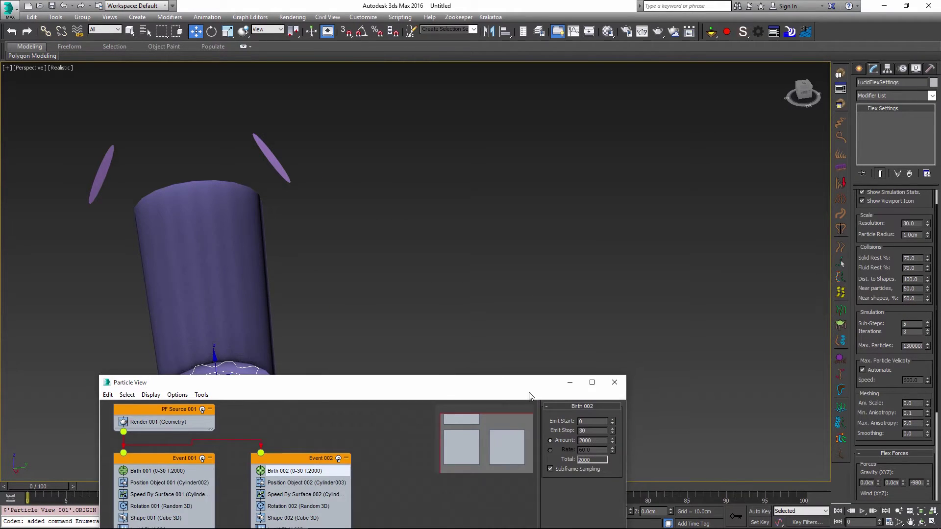
Step: Set PF Source 001's viewport integration step to Half Frame and advance the timeline
{"action": "left_click_drag", "start_coordinate": [529, 396], "coordinate": [599, 367]}
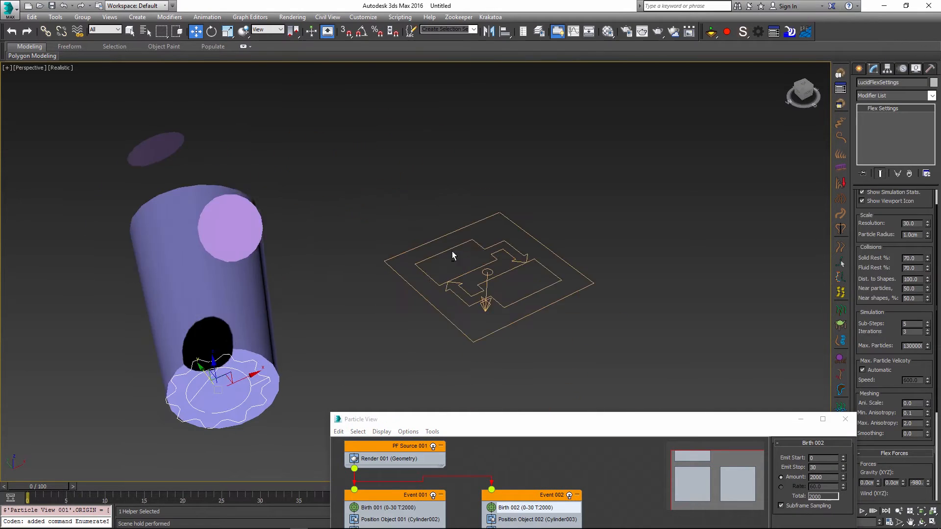
{"action": "left_click", "coordinate": [406, 232]}
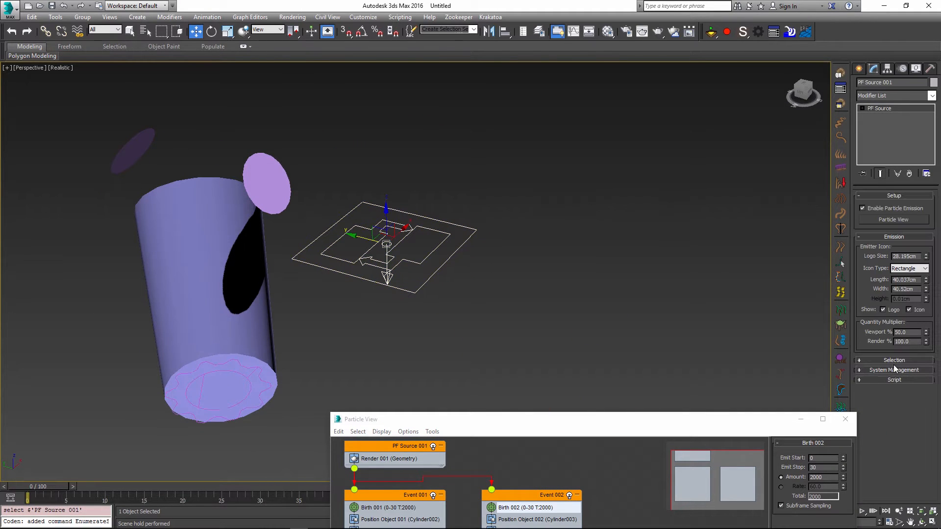
{"action": "left_click", "coordinate": [893, 369]}
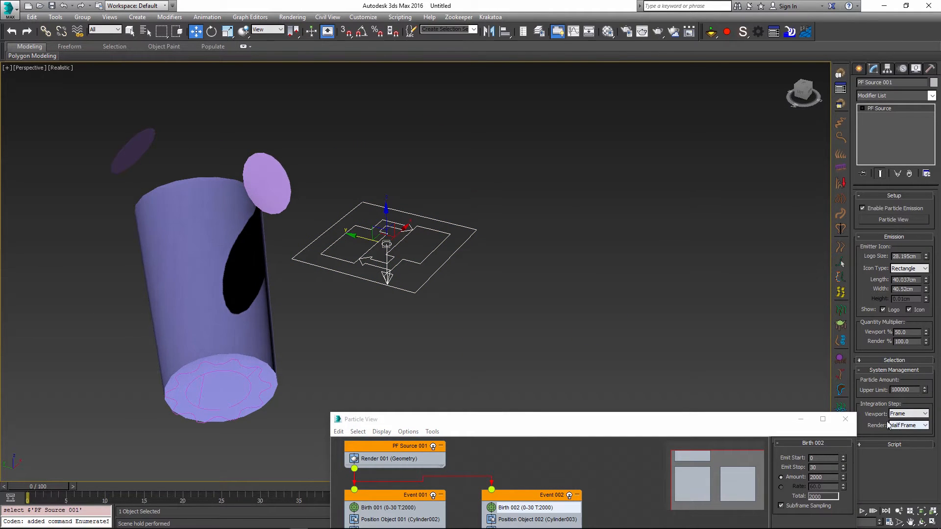
{"action": "left_click", "coordinate": [912, 414]}
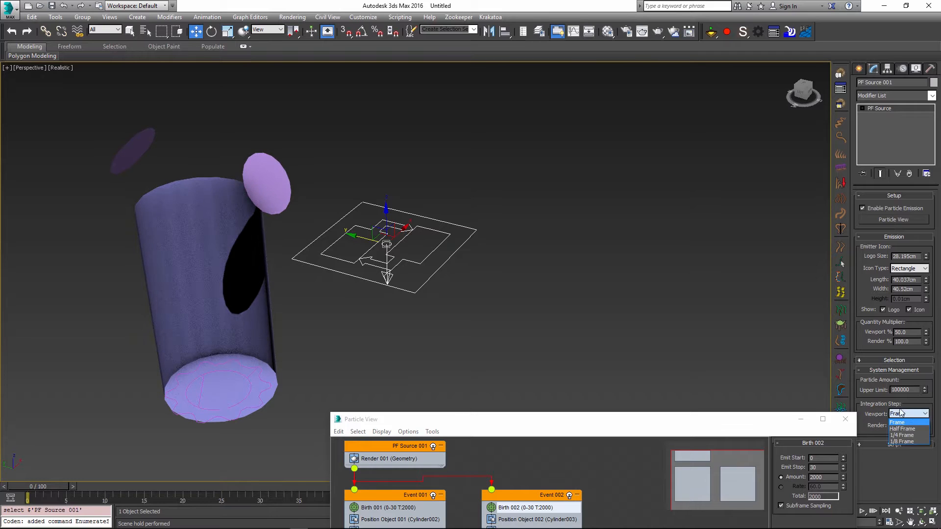
{"action": "left_click", "coordinate": [909, 430]}
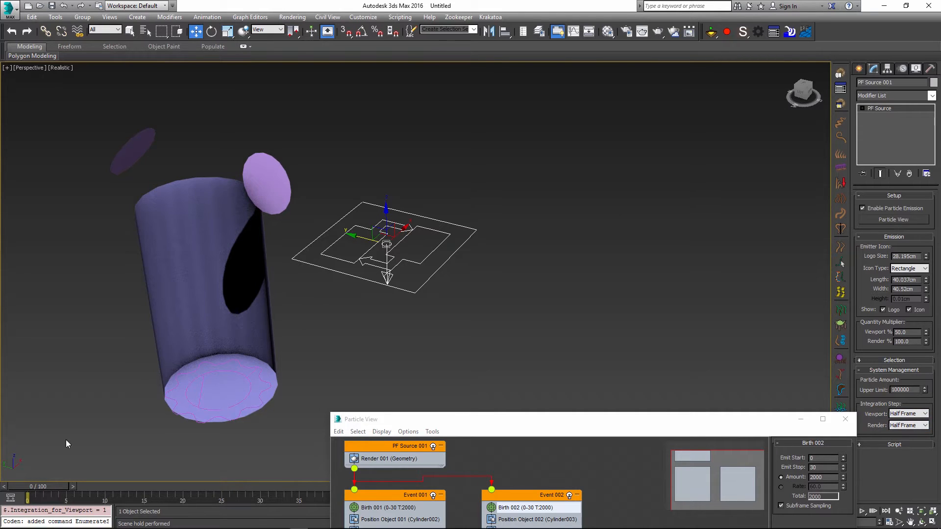
{"action": "left_click_drag", "start_coordinate": [46, 486], "coordinate": [74, 486]}
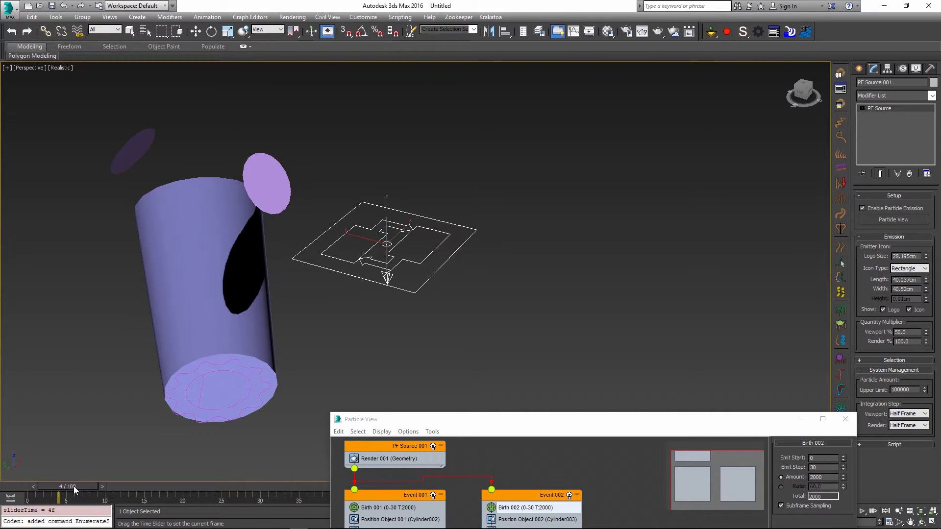
Step: Play the simulation and raise the right emitter disc above the cylinder
{"action": "left_click", "coordinate": [707, 32]}
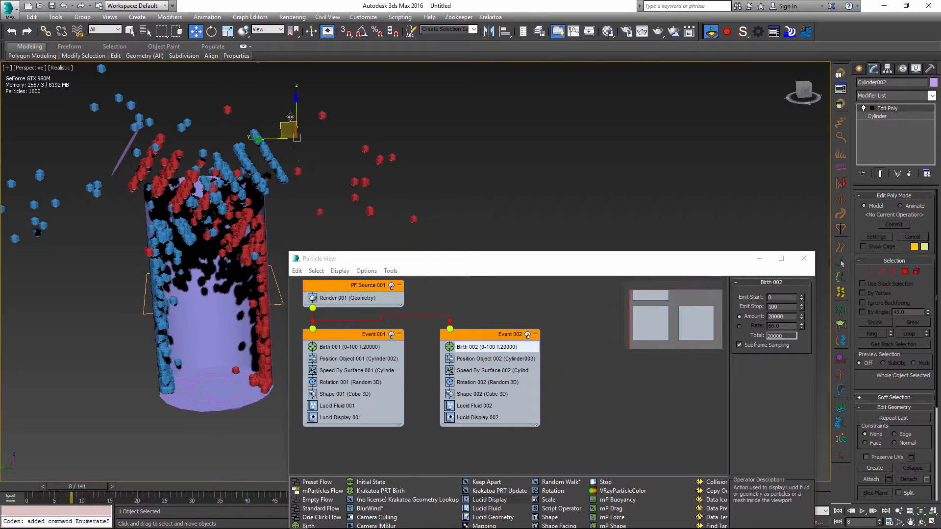
{"action": "left_click_drag", "start_coordinate": [290, 117], "coordinate": [330, 80]}
{"action": "middle_click_drag", "start_coordinate": [330, 80], "coordinate": [329, 152]}
{"action": "left_click_drag", "start_coordinate": [327, 99], "coordinate": [314, 86]}
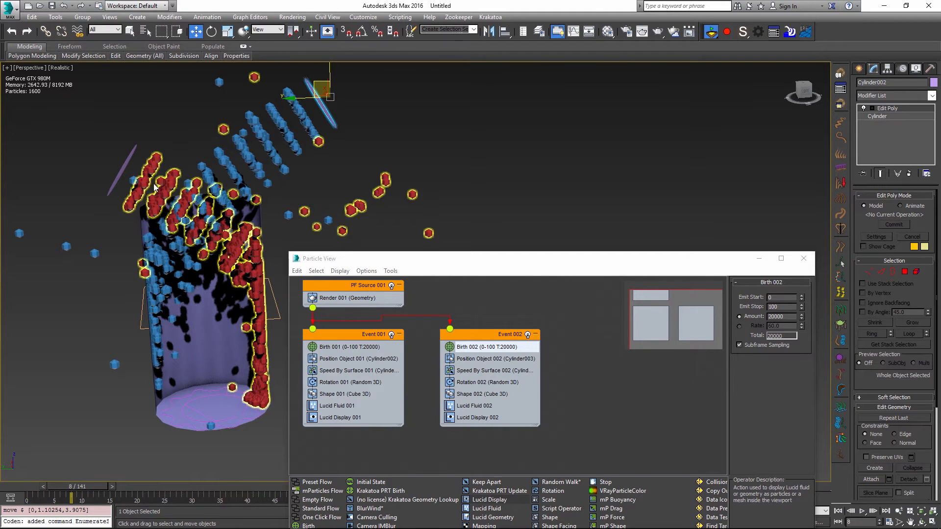
Step: Move the left emitter disc, Cylinder003, up and left and view the flow sideways
{"action": "left_click", "coordinate": [133, 153]}
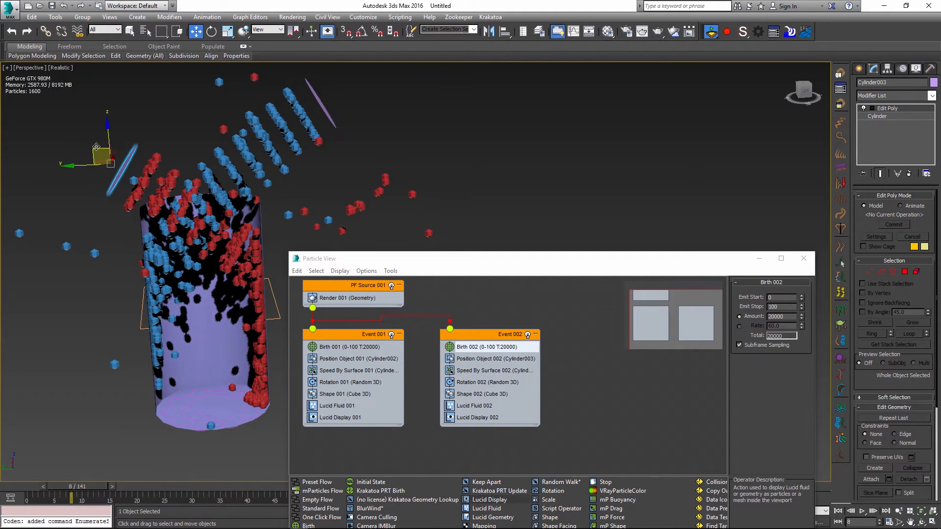
{"action": "left_click_drag", "start_coordinate": [96, 150], "coordinate": [63, 105]}
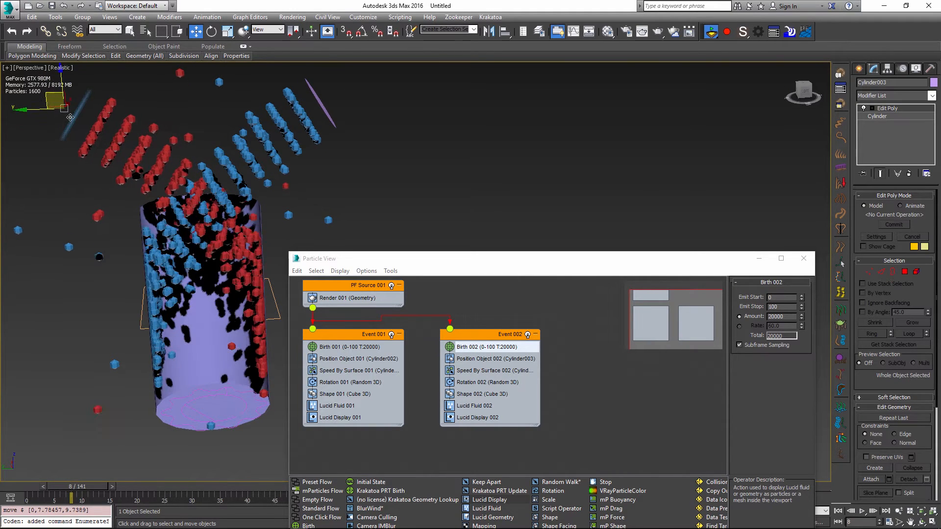
{"action": "middle_click_drag", "start_coordinate": [129, 149], "coordinate": [243, 158], "text": "alt"}
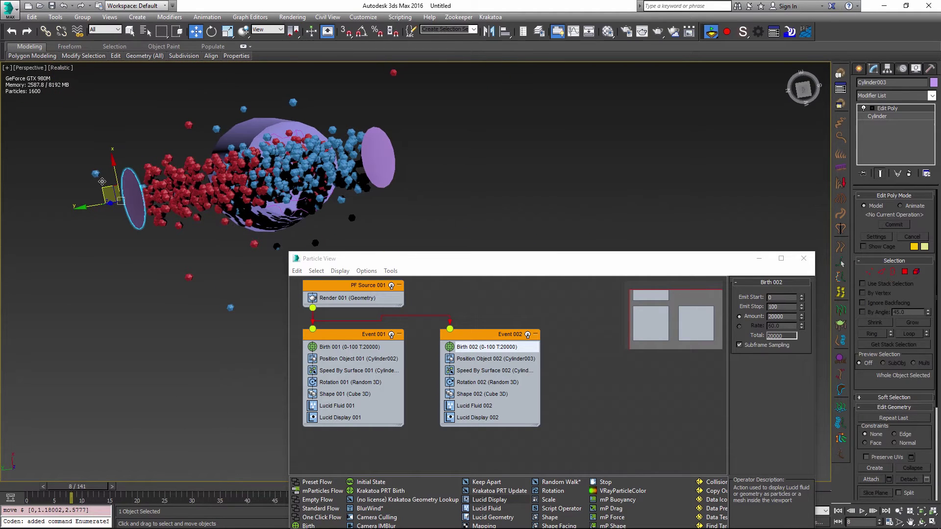
Step: Lower the right disc emitter into aim and scrub to frame 29 to preview both streams
{"action": "left_click", "coordinate": [377, 171]}
{"action": "left_click_drag", "start_coordinate": [372, 139], "coordinate": [375, 157]}
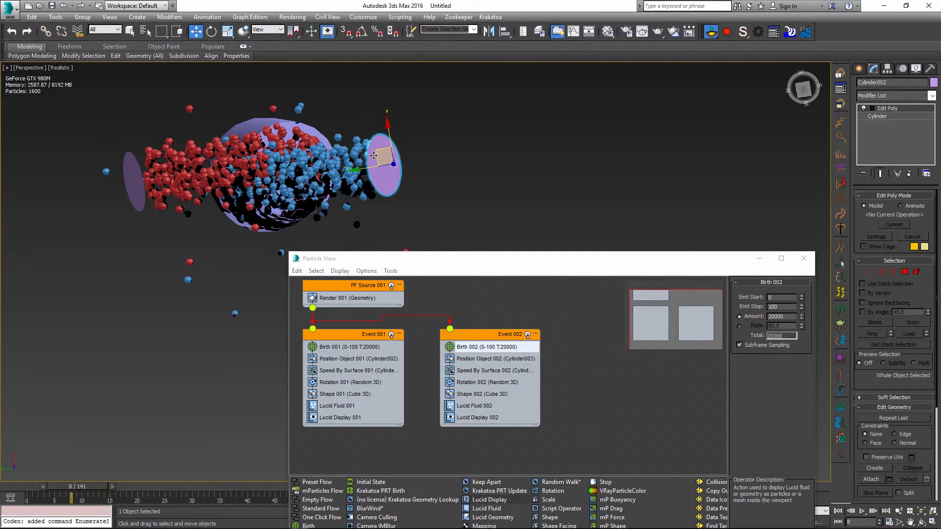
{"action": "mouse_move", "coordinate": [374, 171]}
{"action": "middle_mouse_down", "text": "alt"}
{"action": "mouse_move", "coordinate": [412, 214]}
{"action": "mouse_move", "coordinate": [294, 332]}
{"action": "middle_mouse_up", "text": "alt"}
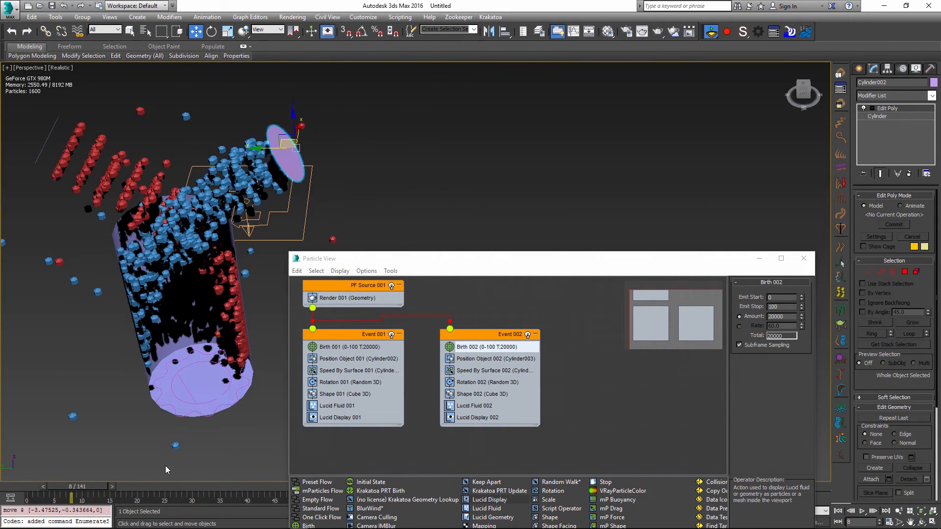
{"action": "left_click_drag", "start_coordinate": [86, 486], "coordinate": [201, 488]}
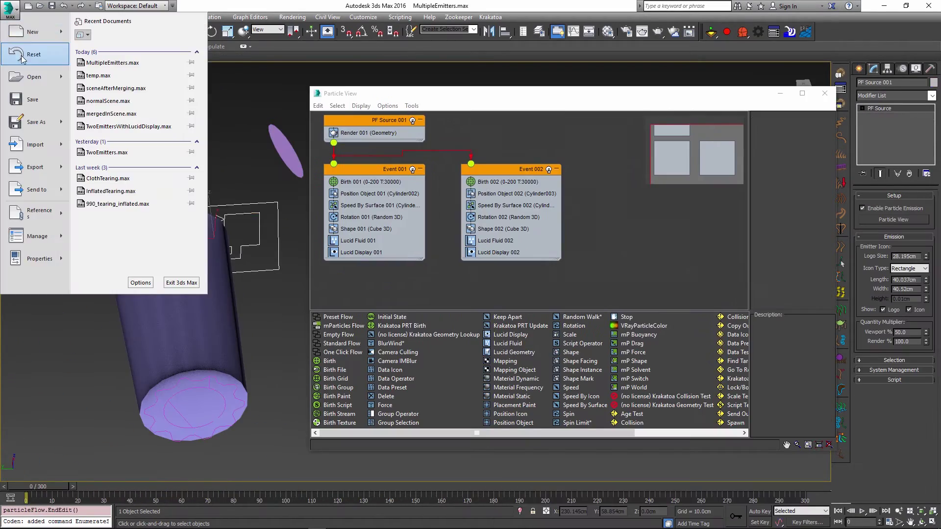
Step: Reset to an empty scene and create a large plane across the perspective grid
{"action": "left_click", "coordinate": [34, 54]}
{"action": "left_click", "coordinate": [463, 286]}
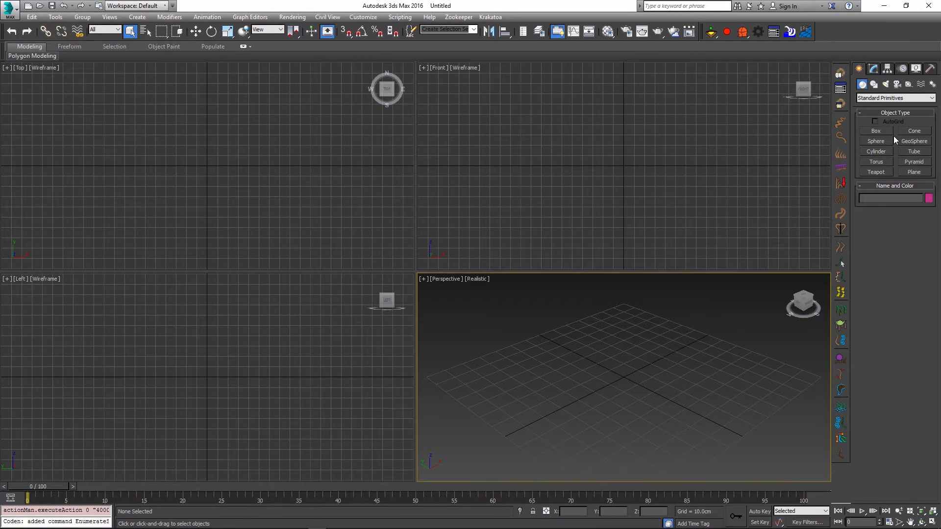
{"action": "left_click", "coordinate": [914, 172]}
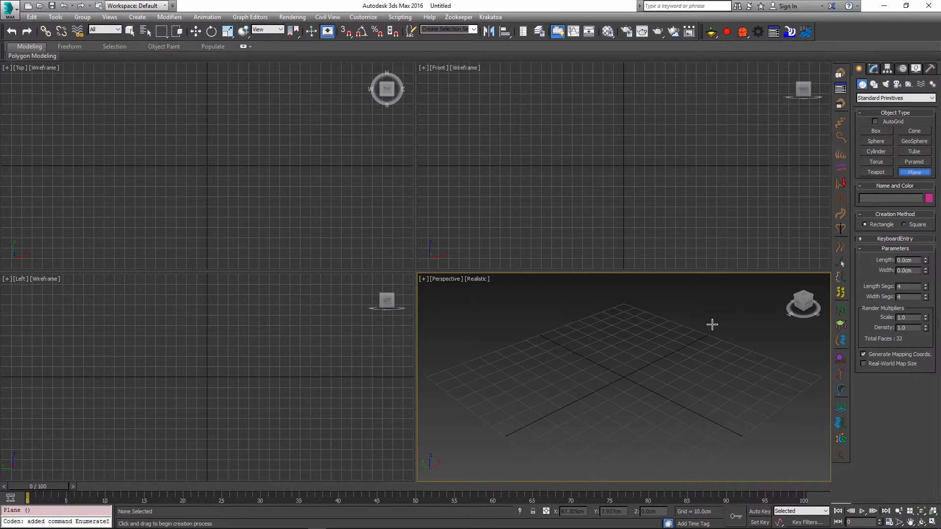
{"action": "left_click_drag", "start_coordinate": [621, 304], "coordinate": [627, 476]}
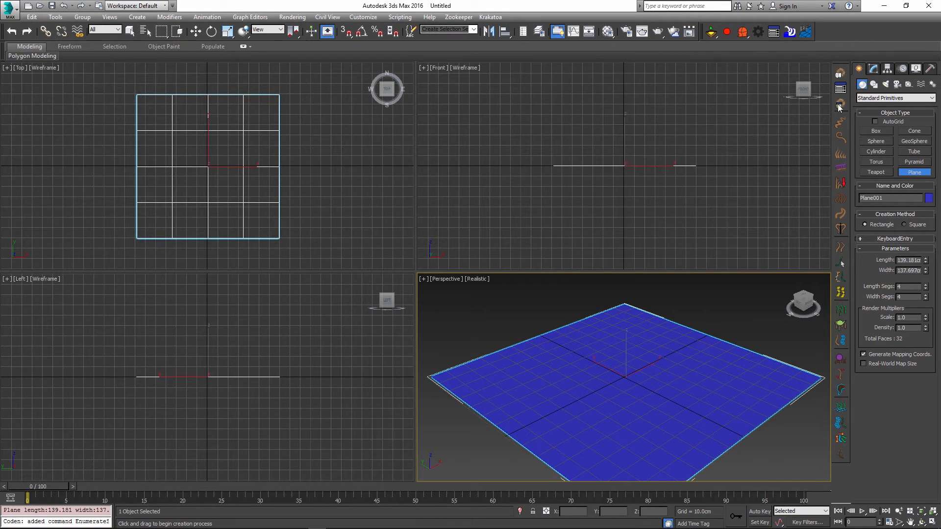
Step: Add an Edit Poly modifier to Plane001 and select all its vertices
{"action": "left_click", "coordinate": [873, 68]}
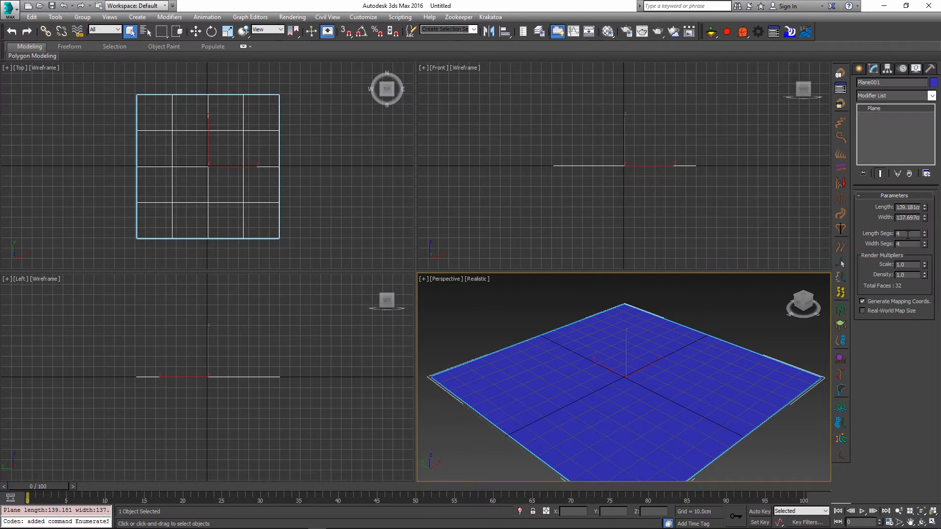
{"action": "left_click", "coordinate": [932, 95]}
{"action": "left_click", "coordinate": [896, 404]}
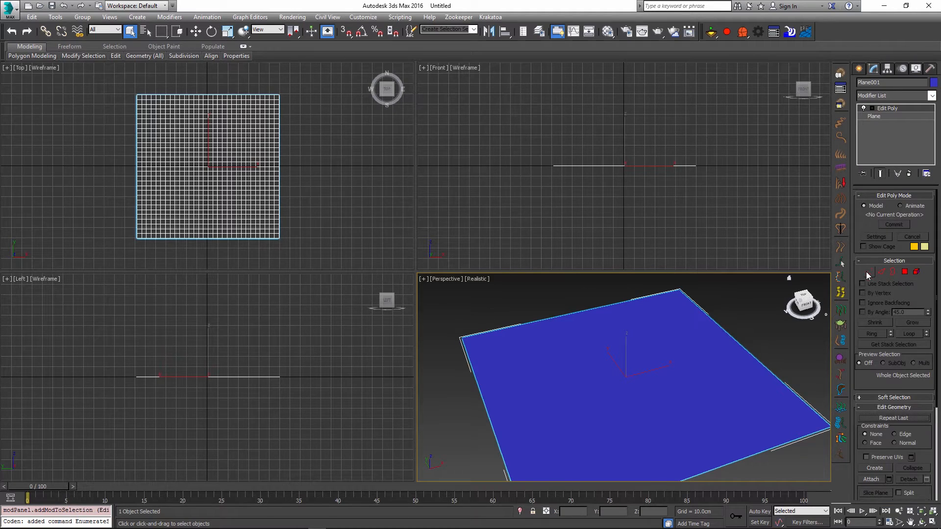
{"action": "left_click", "coordinate": [870, 273]}
{"action": "mouse_move", "coordinate": [315, 82]}
{"action": "left_mouse_down"}
{"action": "mouse_move", "coordinate": [261, 252]}
{"action": "mouse_move", "coordinate": [278, 260]}
{"action": "left_mouse_up"}
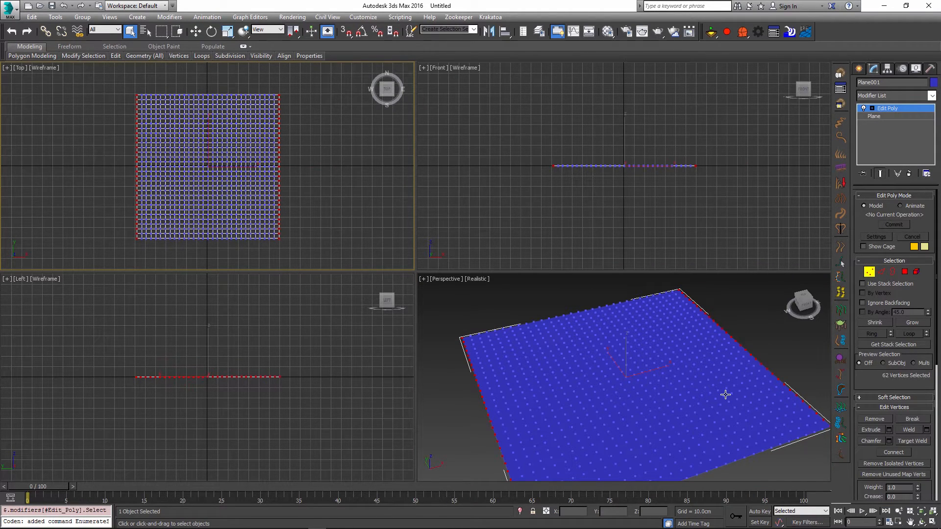
Step: Create a long box in the Front view
{"action": "left_click", "coordinate": [872, 69]}
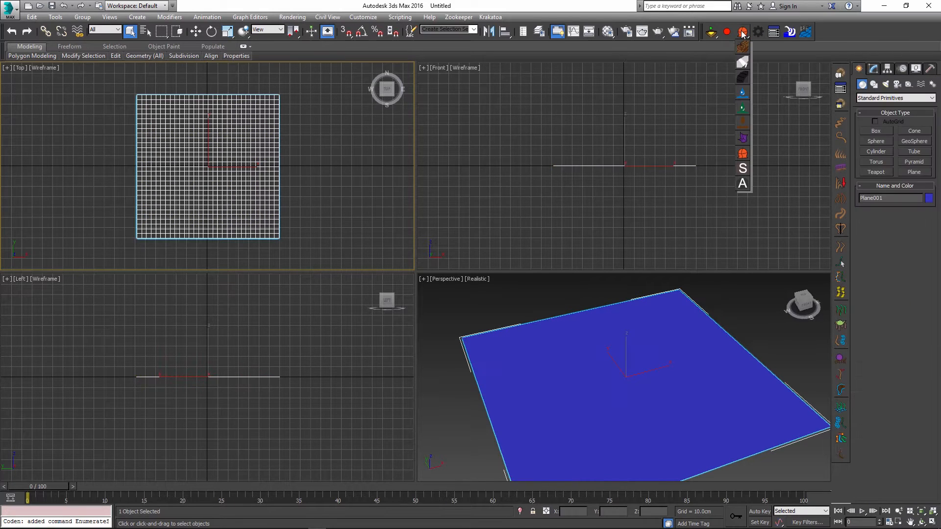
{"action": "left_click", "coordinate": [876, 130]}
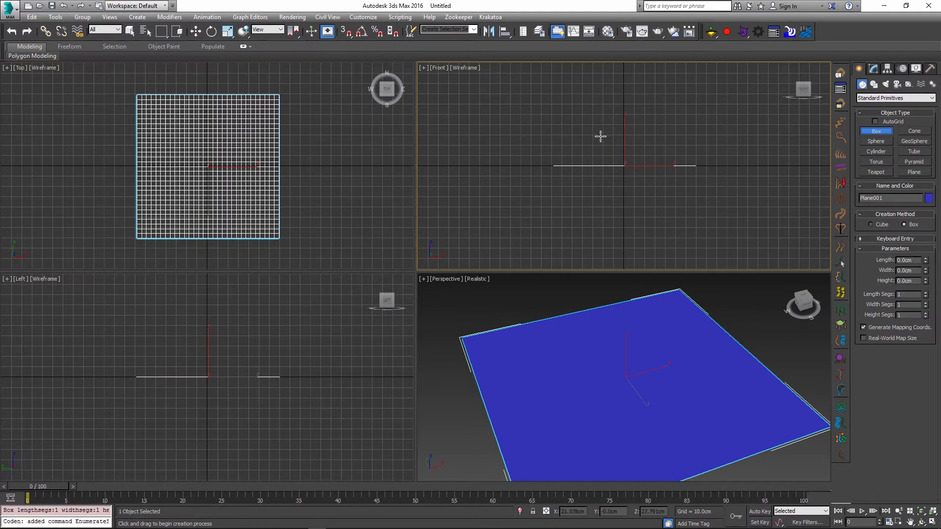
{"action": "left_click_drag", "start_coordinate": [591, 138], "coordinate": [645, 105]}
{"action": "left_click", "coordinate": [644, 168]}
{"action": "left_click", "coordinate": [643, 118]}
{"action": "right_click", "coordinate": [643, 147]}
Step: Move the box over the plane's middle and the Lucid settings helper aside, maximizing Perspective
{"action": "key", "text": "w"}
{"action": "left_click", "coordinate": [261, 183]}
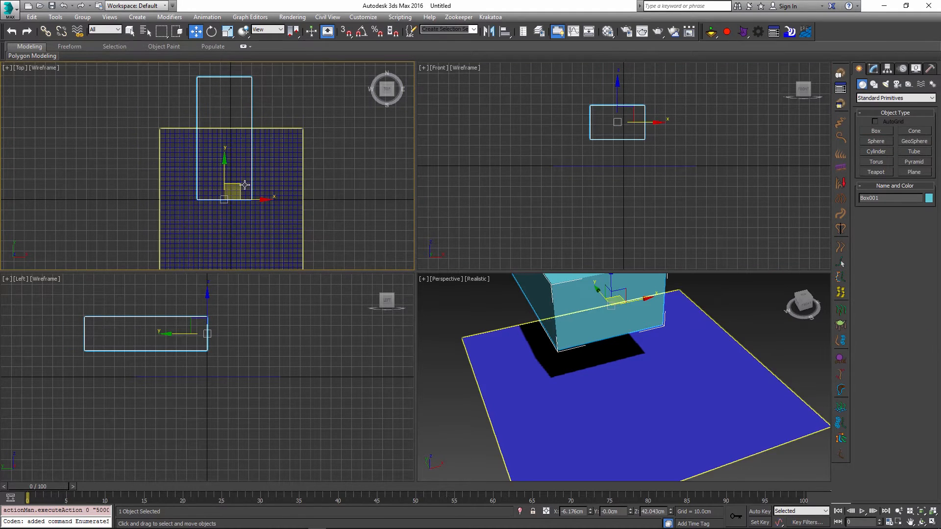
{"action": "left_click_drag", "start_coordinate": [239, 188], "coordinate": [243, 253]}
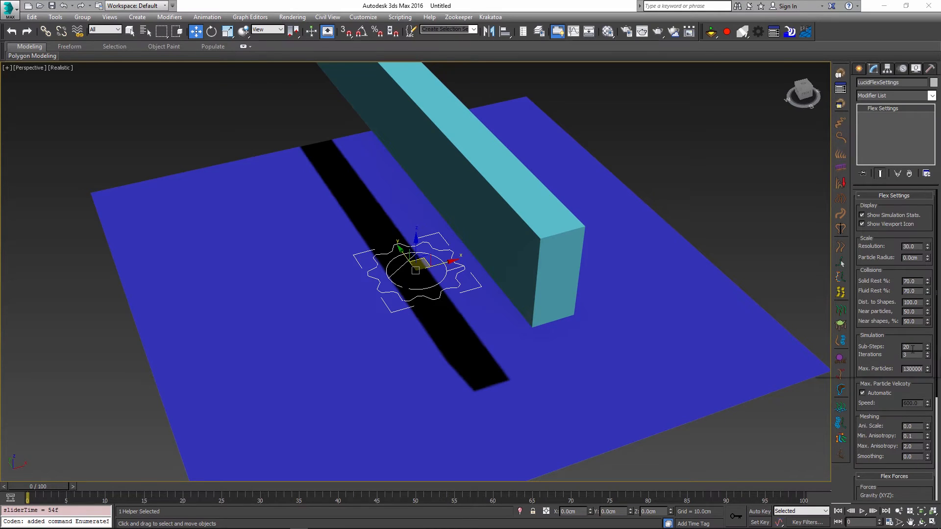
{"action": "left_click_drag", "start_coordinate": [450, 262], "coordinate": [680, 180]}
{"action": "key", "text": "alt+w"}
{"action": "key", "text": "alt+w"}
{"action": "scroll", "coordinate": [477, 246], "scroll_direction": "up", "scroll_amount": 2}
{"action": "middle_click_drag", "start_coordinate": [478, 246], "coordinate": [486, 246]}
{"action": "left_click", "coordinate": [221, 441]}
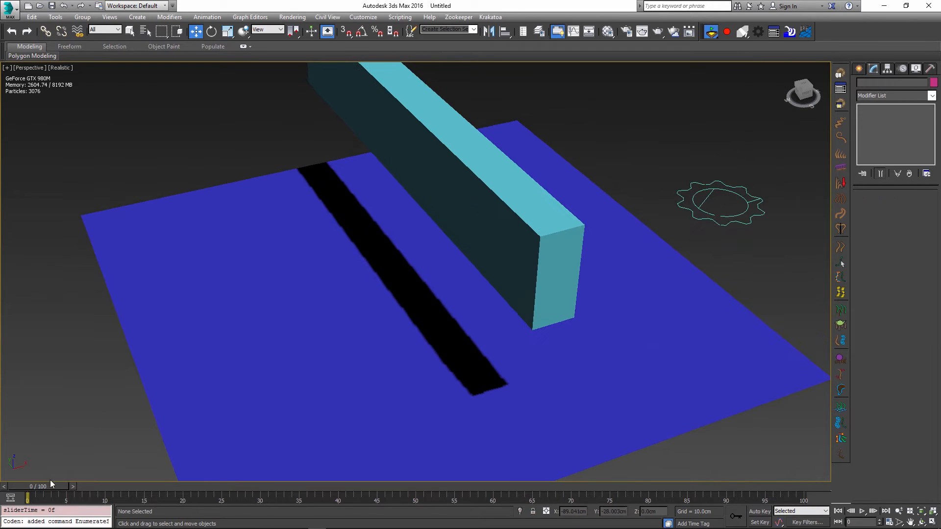
Step: Scrub the simulation to watch the cloth sag under the box and select the plane
{"action": "left_click_drag", "start_coordinate": [44, 486], "coordinate": [449, 488]}
{"action": "middle_click_drag", "start_coordinate": [535, 367], "coordinate": [515, 316]}
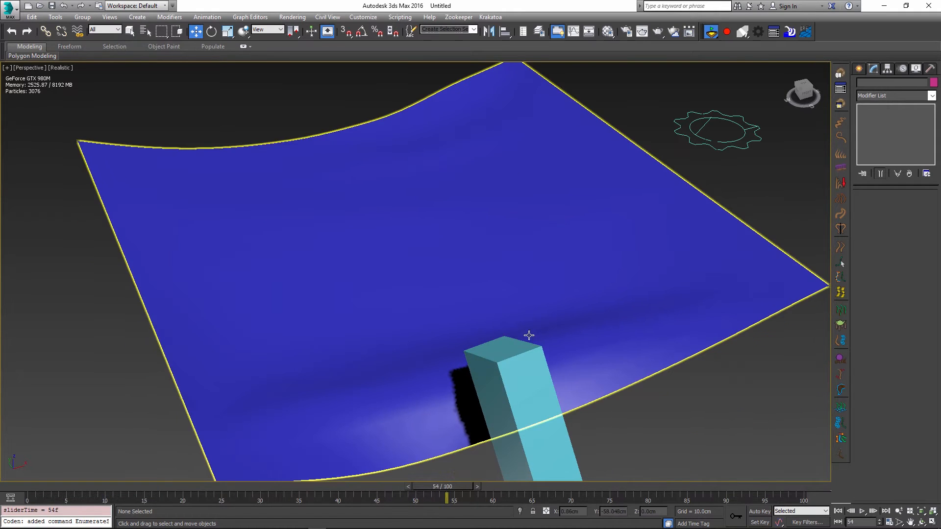
{"action": "scroll", "coordinate": [489, 273], "scroll_direction": "down", "scroll_amount": 2}
{"action": "left_click", "coordinate": [491, 273]}
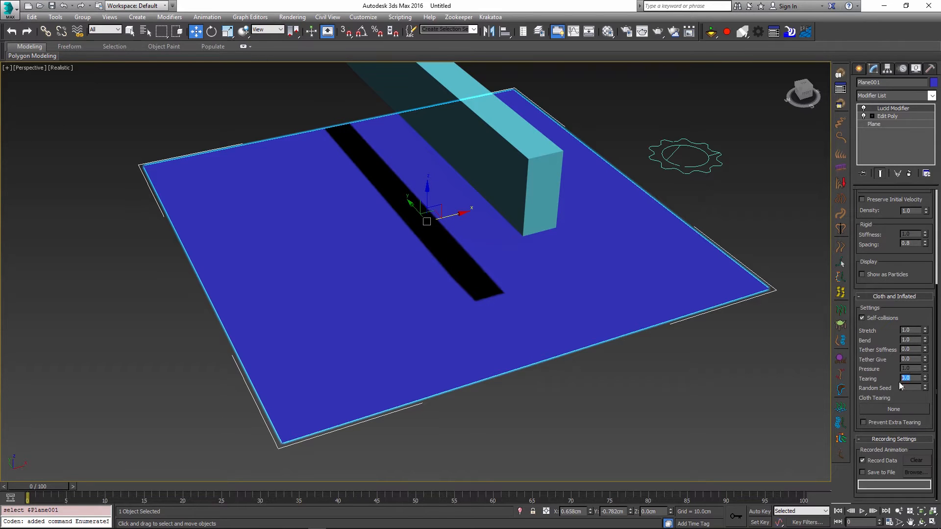
{"action": "type", "text": "7"}
Step: Run the Lucid simulation to frame 14 to test the tearing, then reset it
{"action": "left_click", "coordinate": [712, 32]}
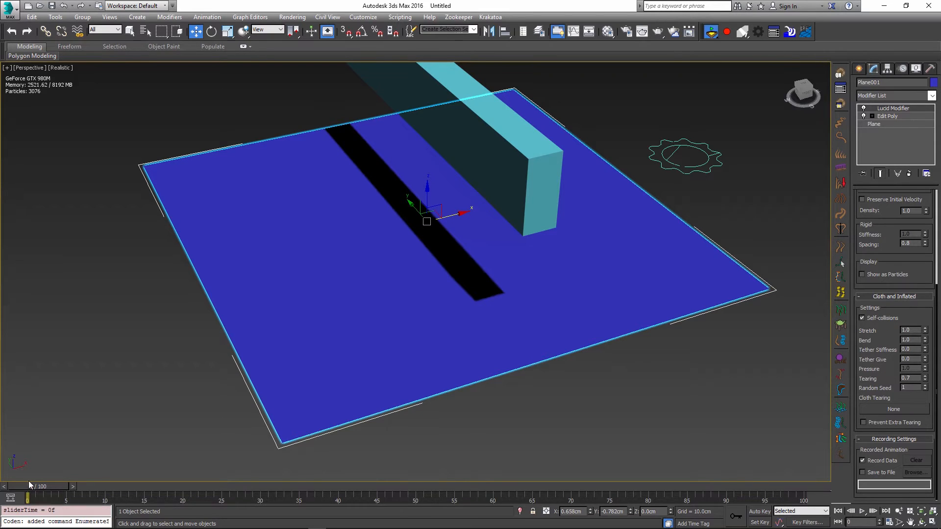
{"action": "left_click_drag", "start_coordinate": [51, 486], "coordinate": [250, 487]}
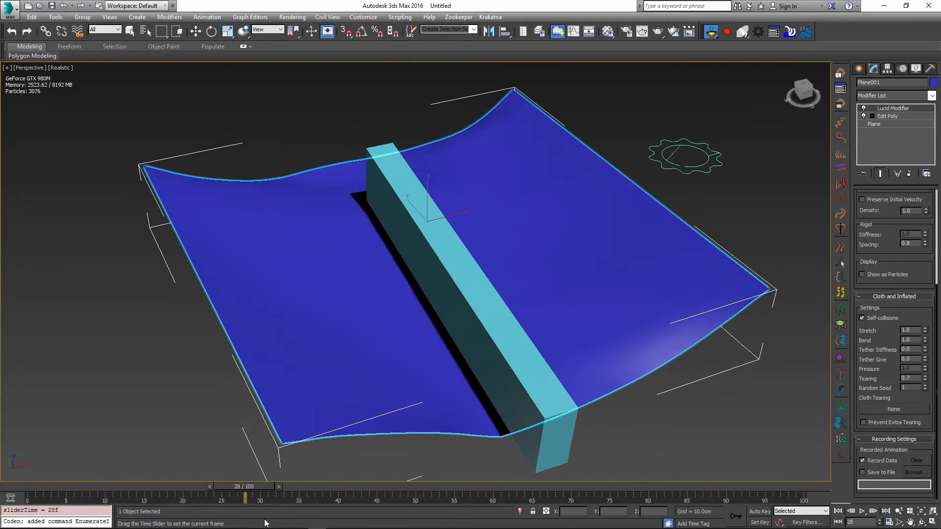
{"action": "key", "text": "w"}
{"action": "left_click", "coordinate": [711, 31]}
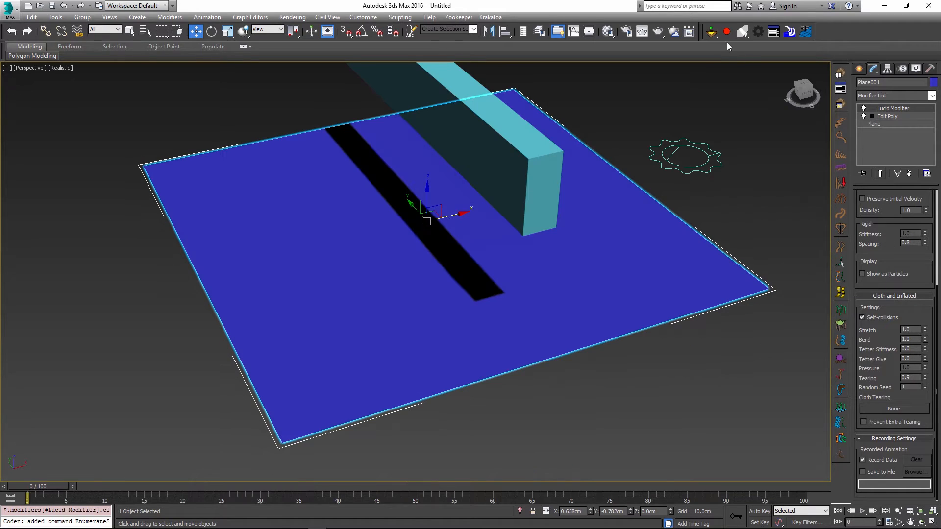
Step: Rerun and scrub to watch the box rip the cloth, then reset to the start
{"action": "left_click", "coordinate": [709, 37]}
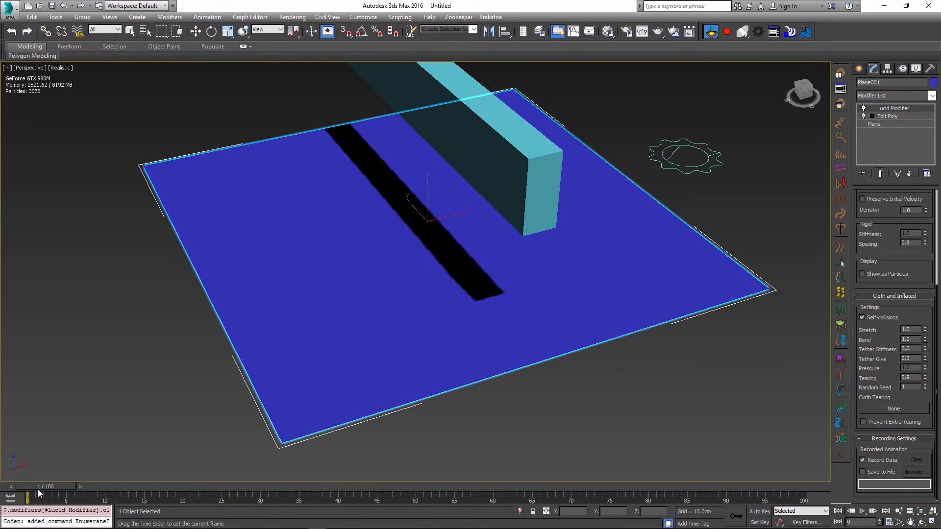
{"action": "left_click_drag", "start_coordinate": [39, 488], "coordinate": [239, 487]}
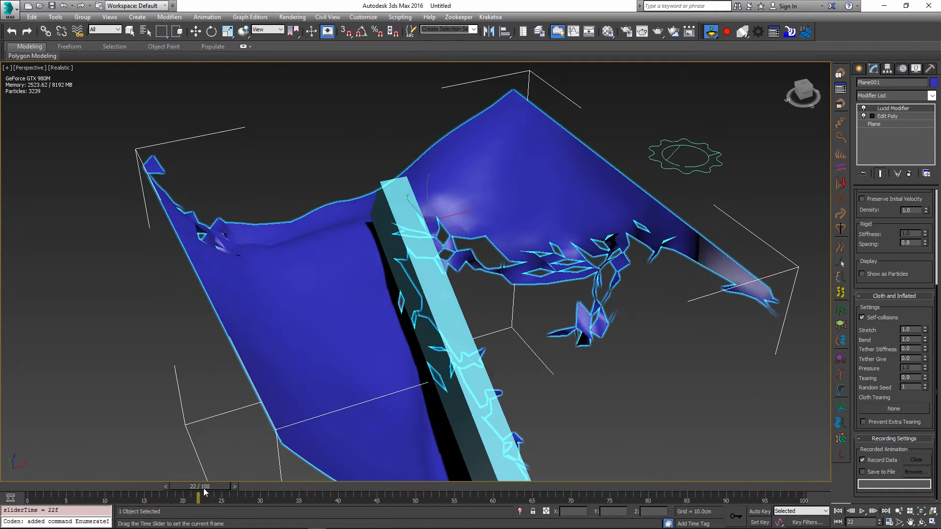
{"action": "left_click", "coordinate": [441, 411]}
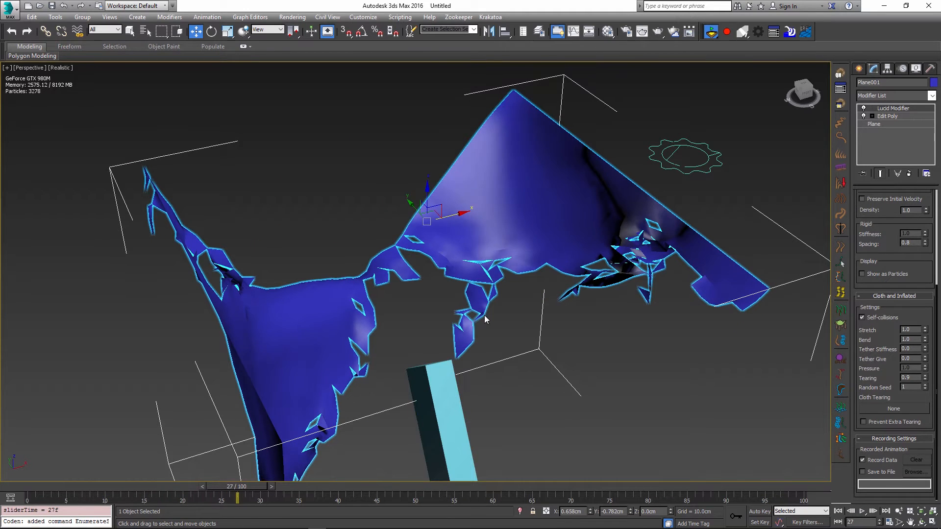
{"action": "left_click", "coordinate": [450, 269]}
{"action": "left_click", "coordinate": [712, 31]}
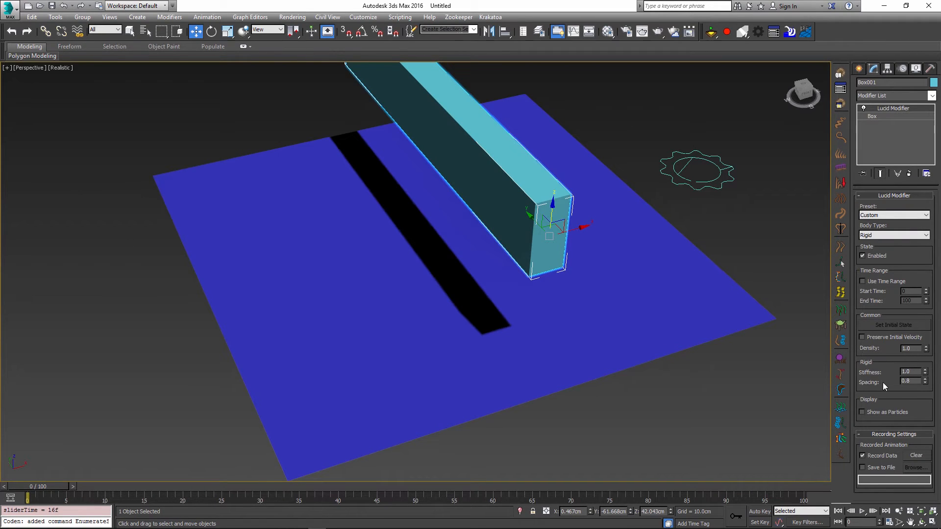
Step: Enable Prevent Extra Tearing on Plane001 and scrub until the cloth falls apart
{"action": "left_click", "coordinate": [434, 229]}
{"action": "scroll", "coordinate": [898, 248], "scroll_direction": "down", "scroll_amount": 3}
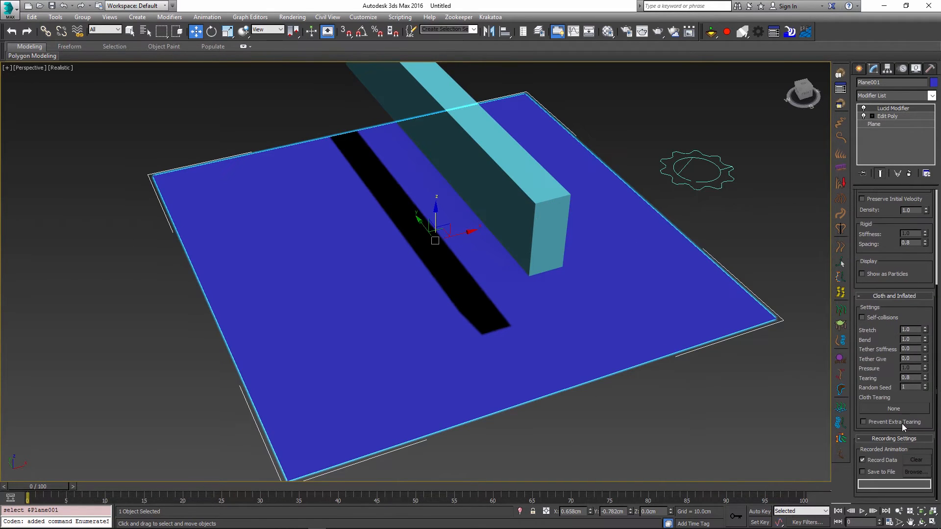
{"action": "left_click", "coordinate": [864, 422]}
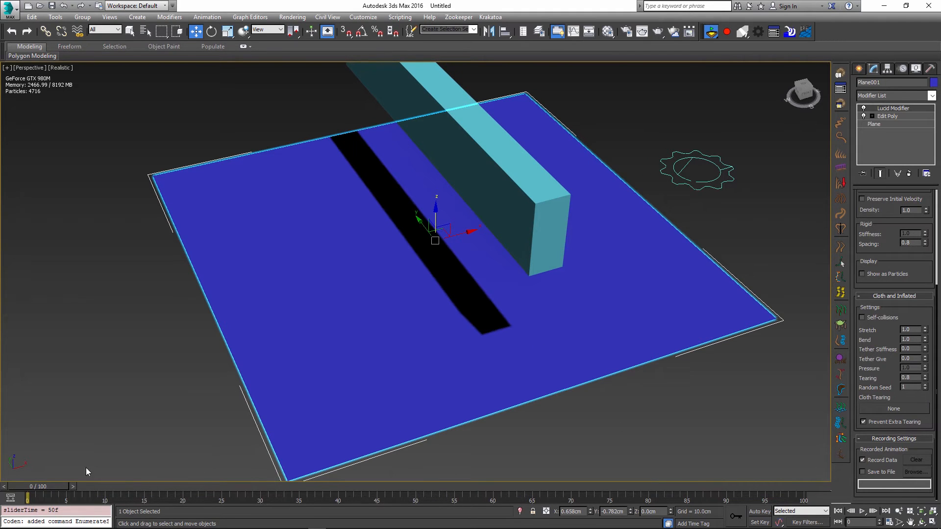
{"action": "mouse_move", "coordinate": [39, 489]}
{"action": "left_mouse_down"}
{"action": "mouse_move", "coordinate": [269, 498]}
{"action": "mouse_move", "coordinate": [508, 491]}
{"action": "left_mouse_up"}
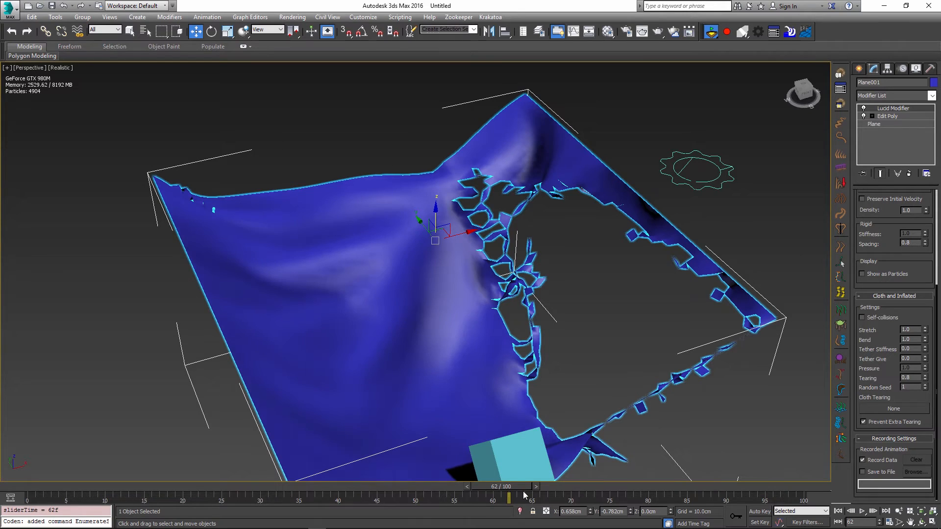
{"action": "left_click_drag", "start_coordinate": [518, 486], "coordinate": [644, 487]}
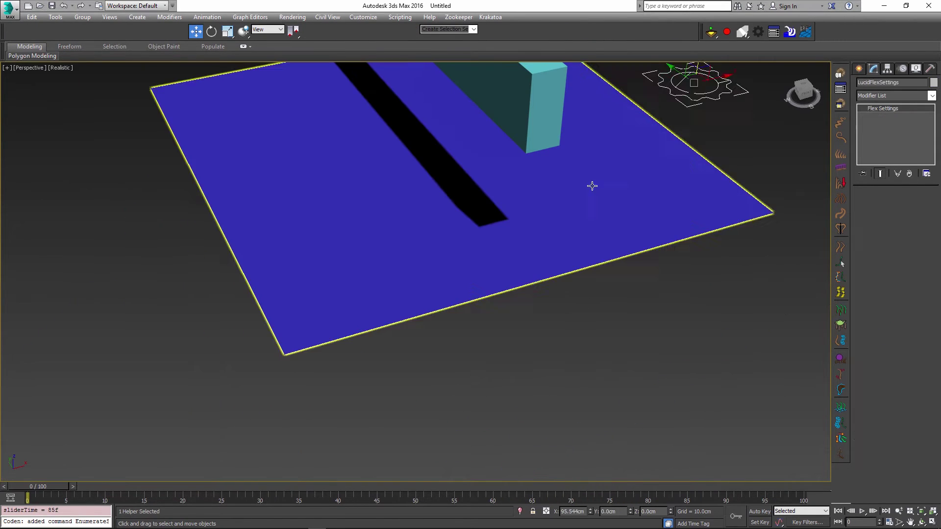
Step: Rerun the Lucid simulation at tearing 0.85 and follow the torn pieces
{"action": "left_click", "coordinate": [592, 186]}
{"action": "left_click", "coordinate": [727, 32]}
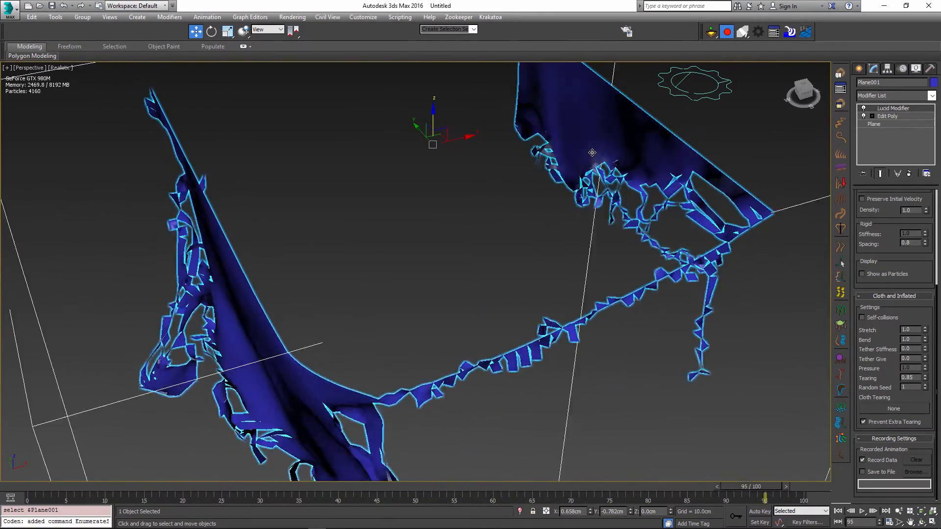
{"action": "middle_click_drag", "start_coordinate": [552, 205], "coordinate": [550, 306]}
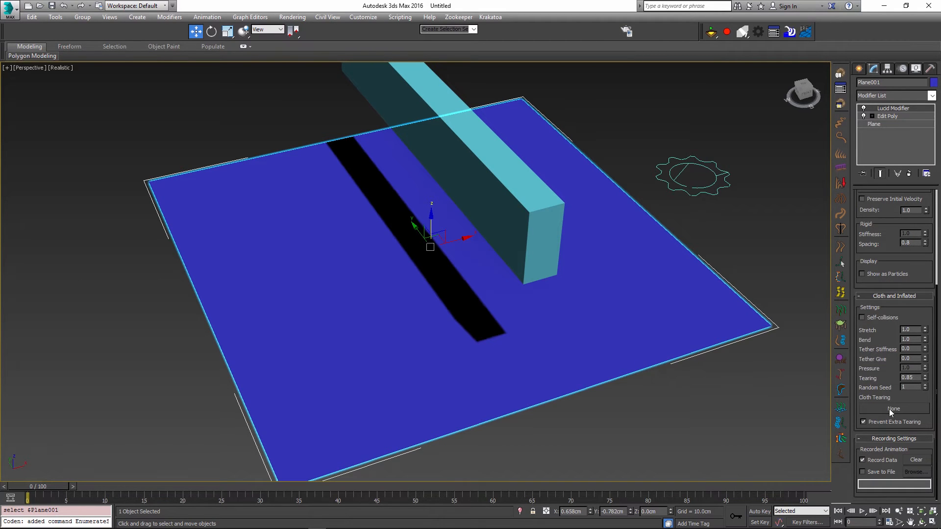
Step: Advance to frame 62, then choose Reset from the application menu
{"action": "left_click_drag", "start_coordinate": [300, 498], "coordinate": [511, 498]}
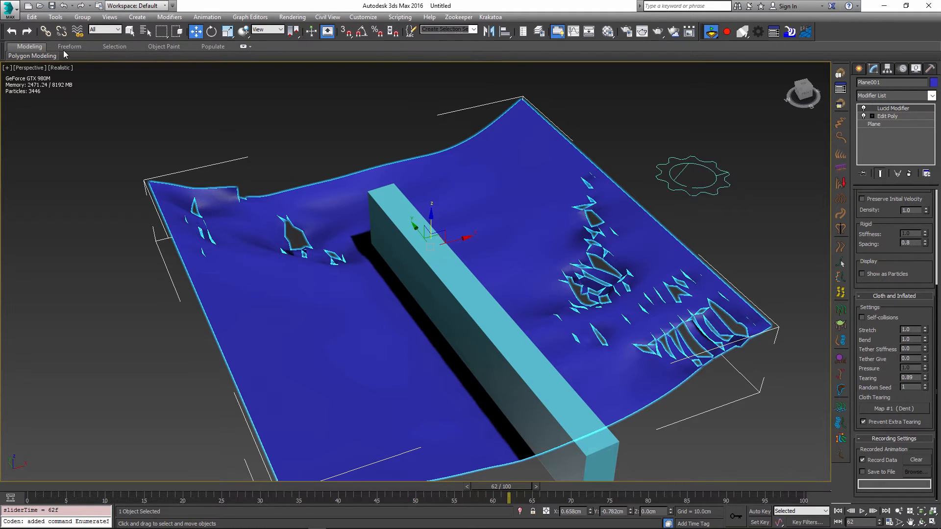
{"action": "left_click", "coordinate": [12, 7]}
{"action": "left_click", "coordinate": [19, 50]}
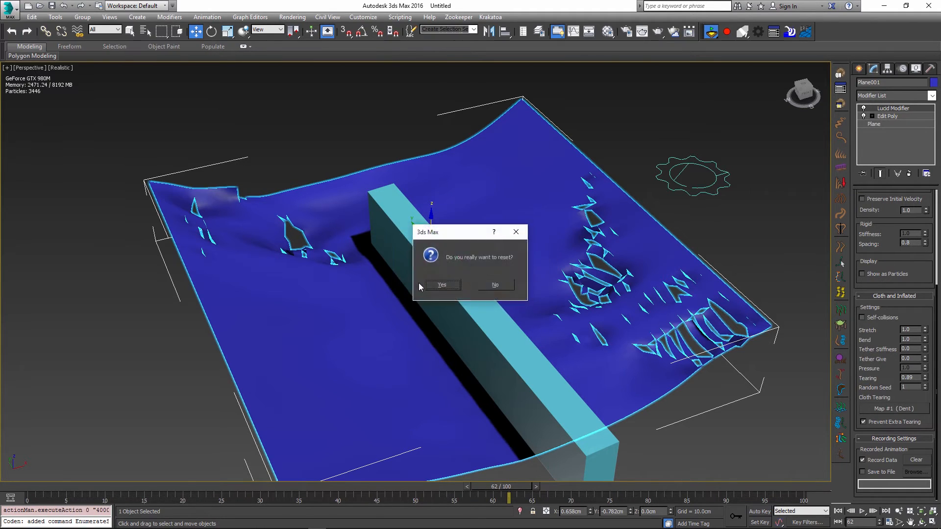
Step: Confirm the reset, orbit the sphere-and-wall scene and select the L-shaped wall Line001
{"action": "left_click", "coordinate": [456, 276]}
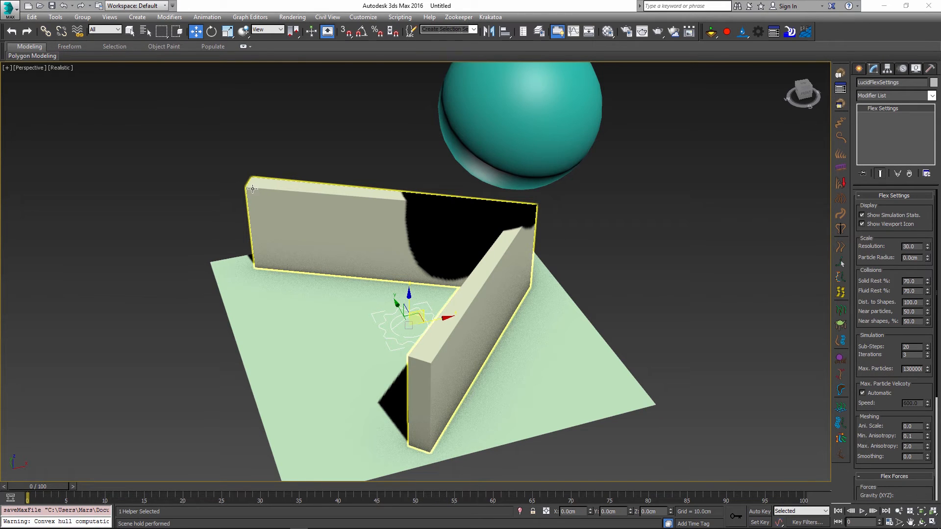
{"action": "middle_click_drag", "start_coordinate": [252, 188], "coordinate": [574, 273], "text": "alt"}
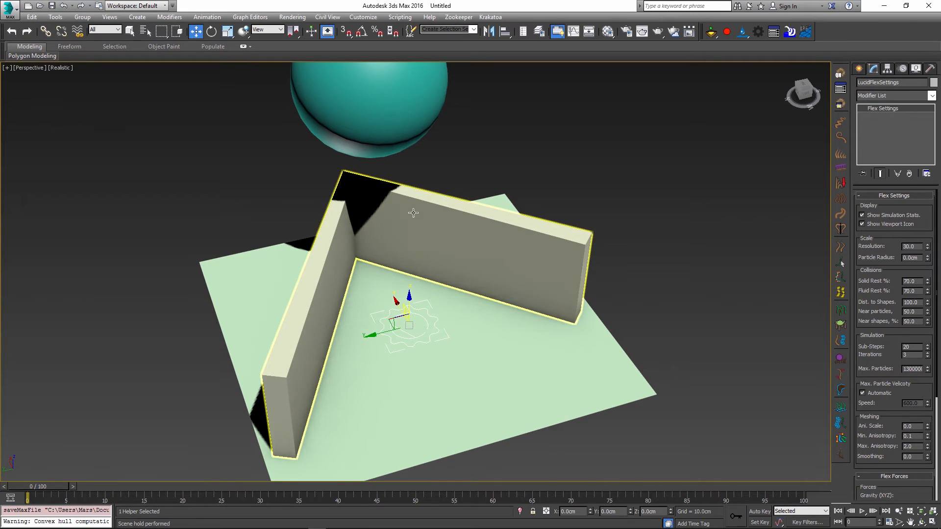
{"action": "left_click", "coordinate": [574, 267]}
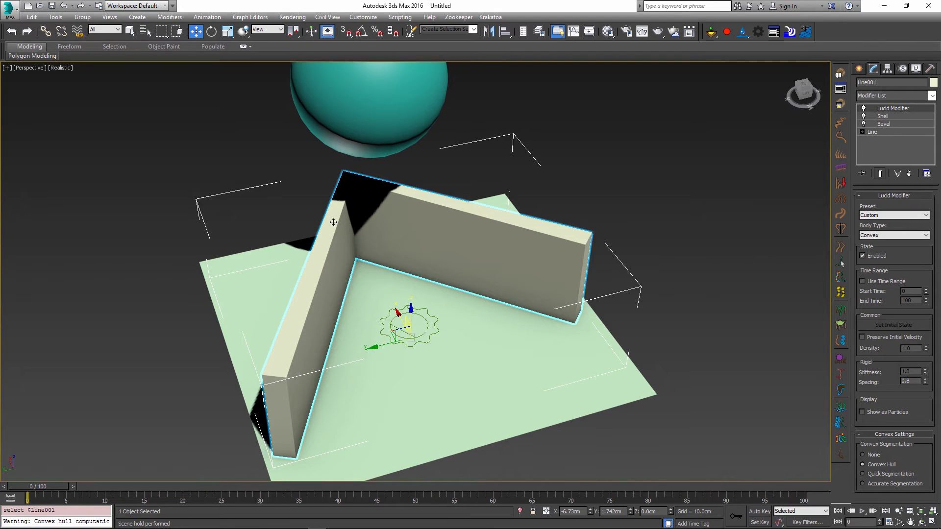
Step: Orbit the scene to review the wall's Bevel, Shell and convex Lucid Modifier setup
{"action": "middle_click_drag", "start_coordinate": [389, 250], "coordinate": [290, 173], "text": "alt"}
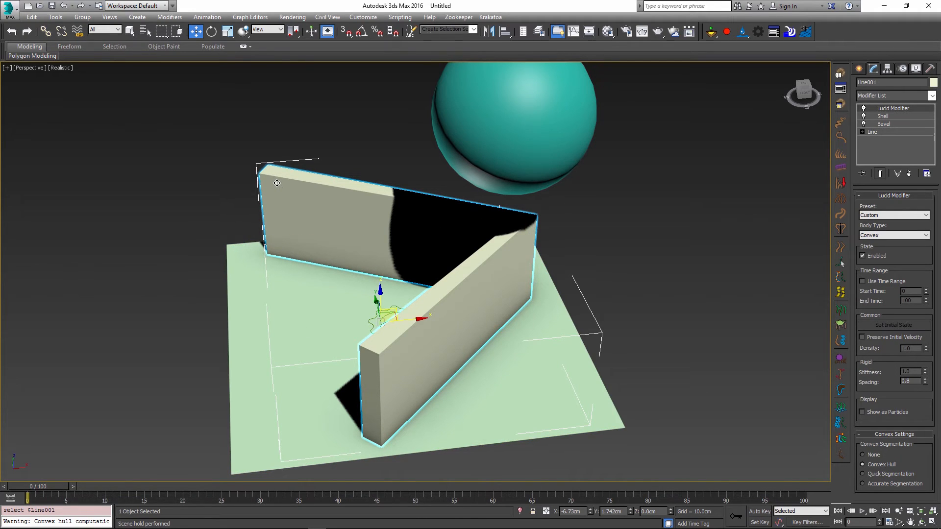
{"action": "middle_click_drag", "start_coordinate": [314, 289], "coordinate": [331, 247], "text": "alt"}
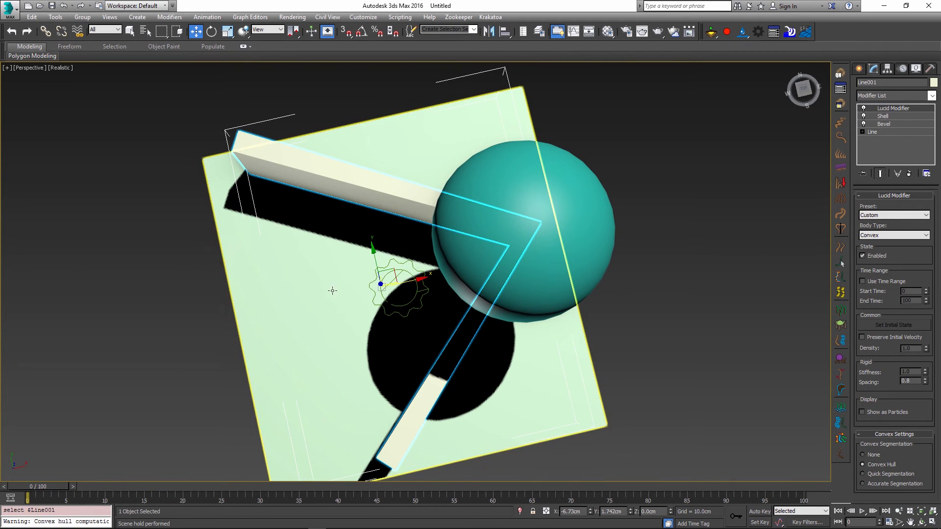
{"action": "middle_click_drag", "start_coordinate": [419, 300], "coordinate": [361, 211], "text": "alt"}
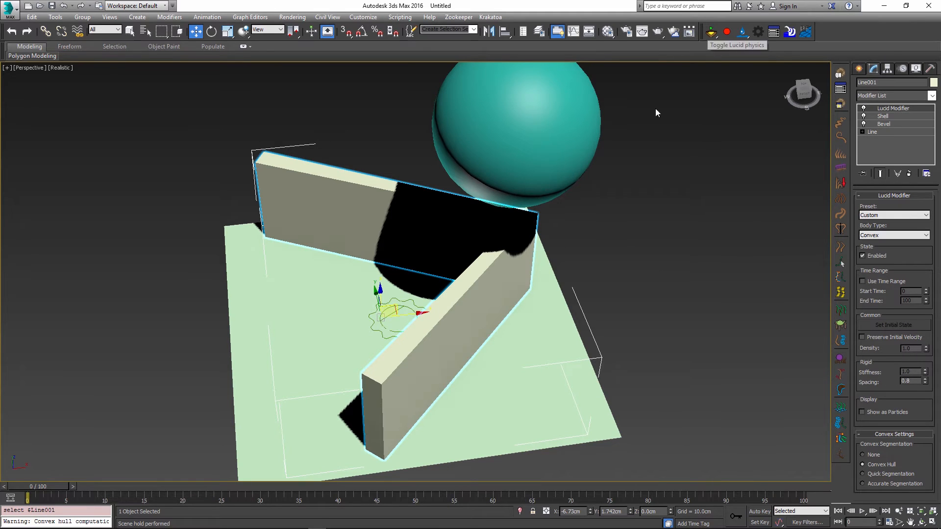
Step: Run the simulation to about frame 15, inspect the splash over Line001 from an angled view, then rewind to frame 0
{"action": "left_click", "coordinate": [711, 31]}
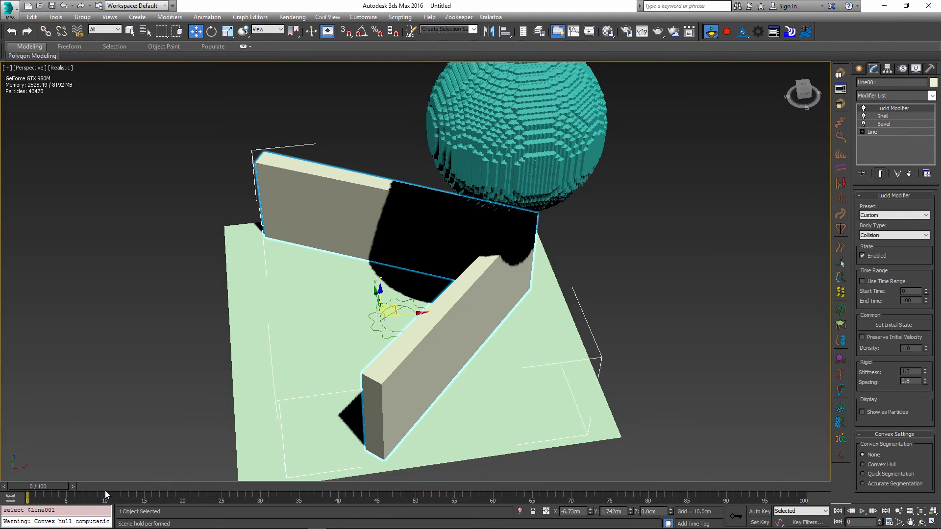
{"action": "left_click_drag", "start_coordinate": [44, 487], "coordinate": [164, 494]}
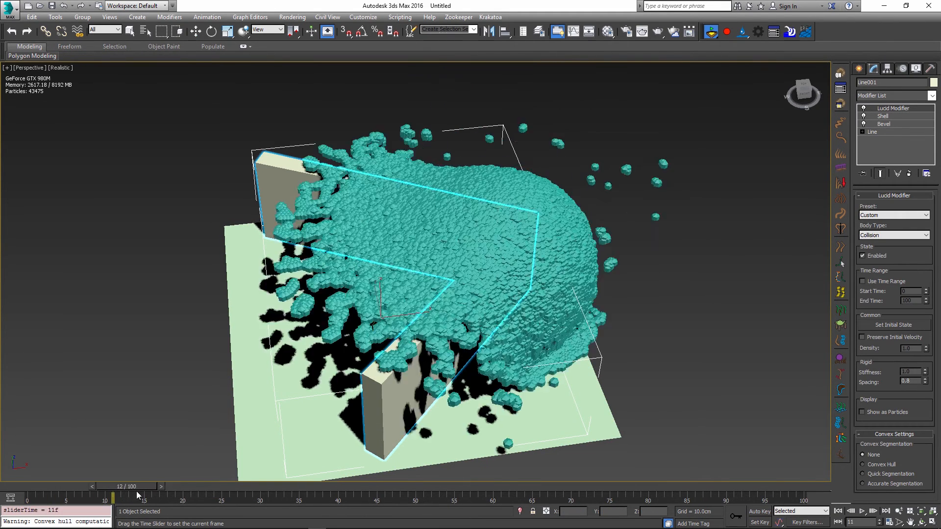
{"action": "left_click", "coordinate": [412, 253]}
{"action": "scroll", "coordinate": [412, 254], "scroll_direction": "up", "scroll_amount": 3}
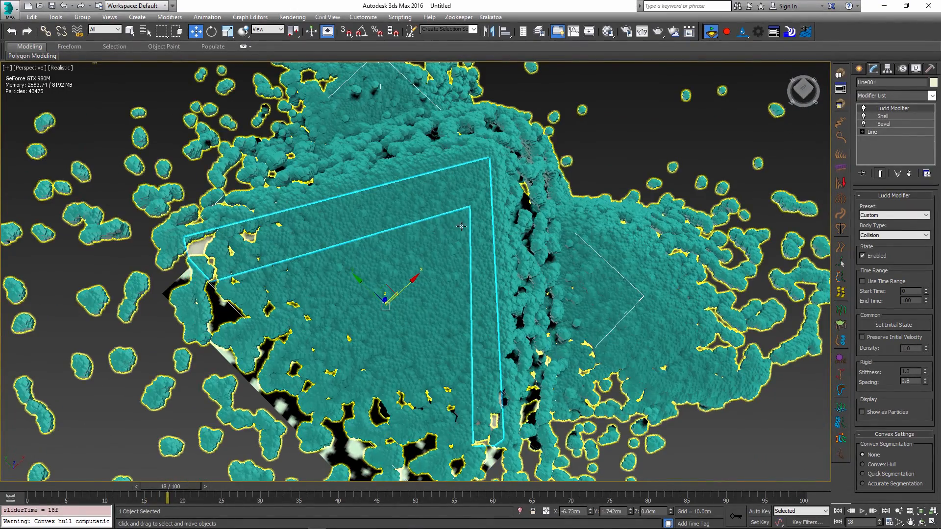
{"action": "mouse_move", "coordinate": [414, 329]}
{"action": "middle_mouse_down", "text": "alt"}
{"action": "mouse_move", "coordinate": [403, 234]}
{"action": "mouse_move", "coordinate": [456, 255]}
{"action": "middle_mouse_up", "text": "alt"}
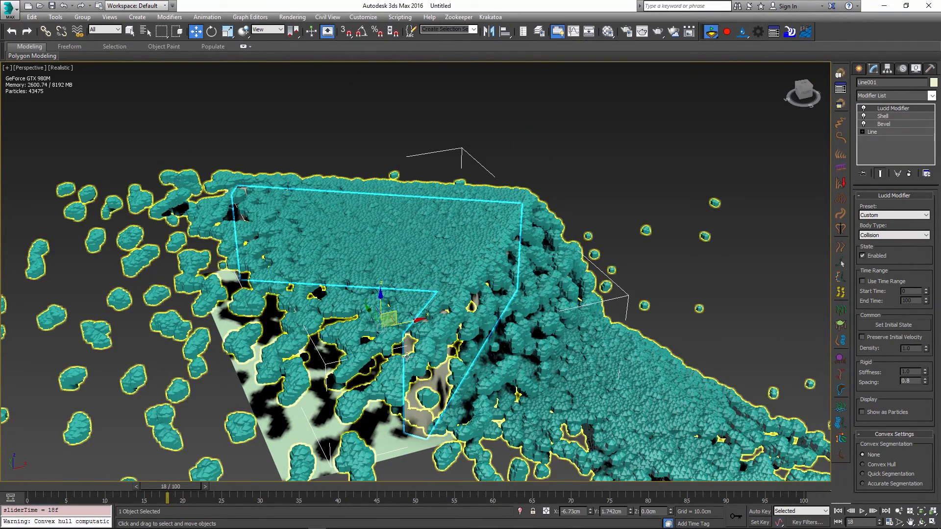
{"action": "left_click", "coordinate": [419, 391]}
{"action": "left_click", "coordinate": [707, 41]}
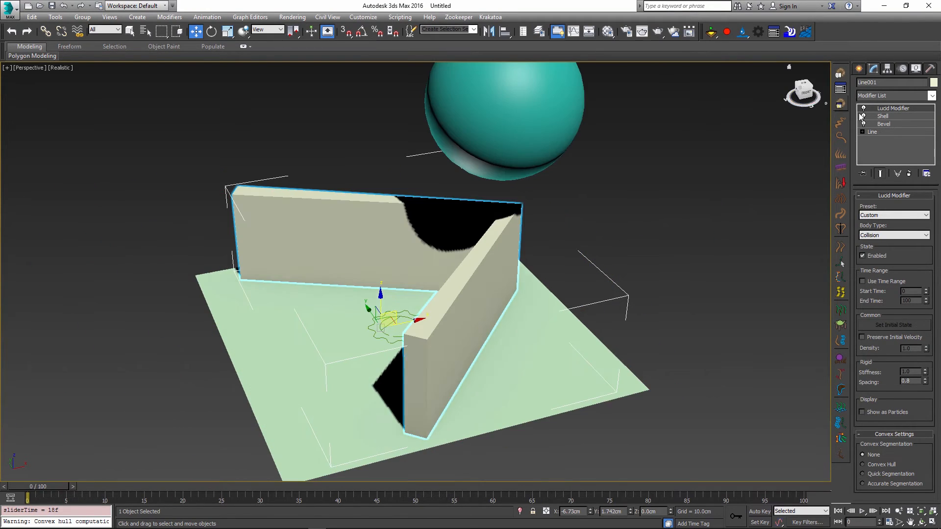
Step: Test a Convex Hull run to about frame 13, rewind, then set Line001 to Quick Segmentation
{"action": "left_click", "coordinate": [874, 465]}
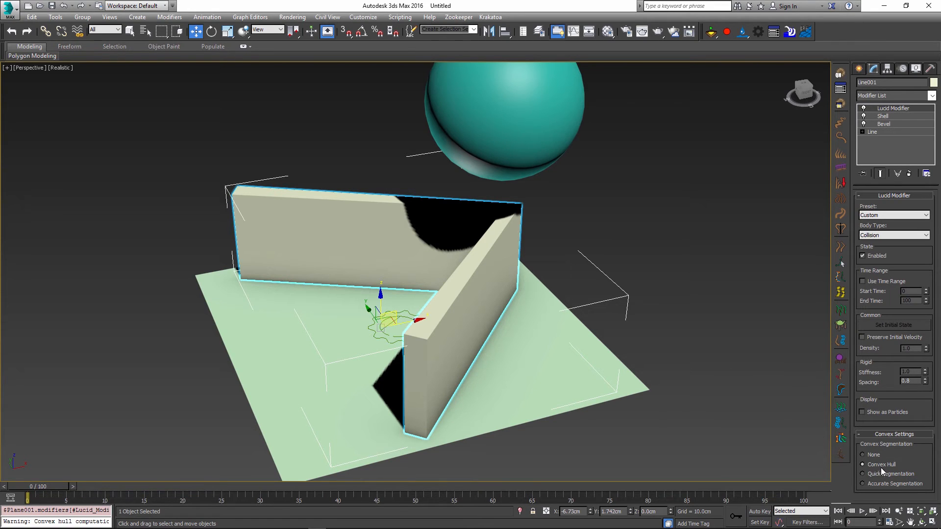
{"action": "left_click", "coordinate": [711, 31]}
{"action": "left_click_drag", "start_coordinate": [29, 499], "coordinate": [221, 498]}
{"action": "key", "text": "Escape"}
{"action": "left_click", "coordinate": [877, 474]}
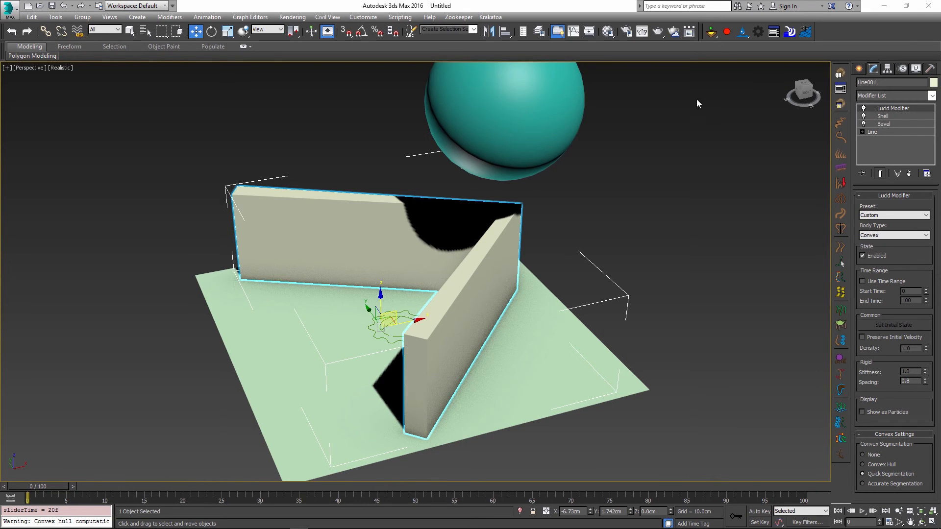
{"action": "left_click", "coordinate": [711, 31]}
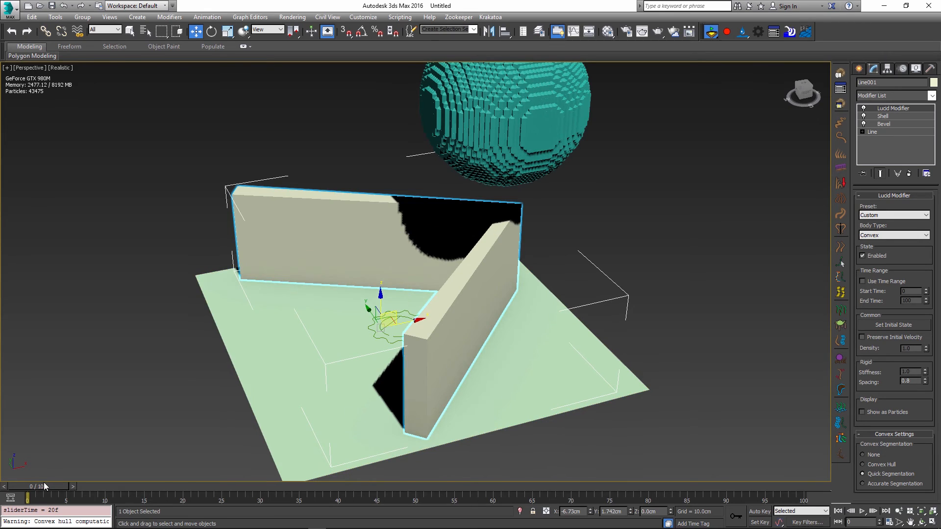
{"action": "left_click_drag", "start_coordinate": [42, 486], "coordinate": [153, 513]}
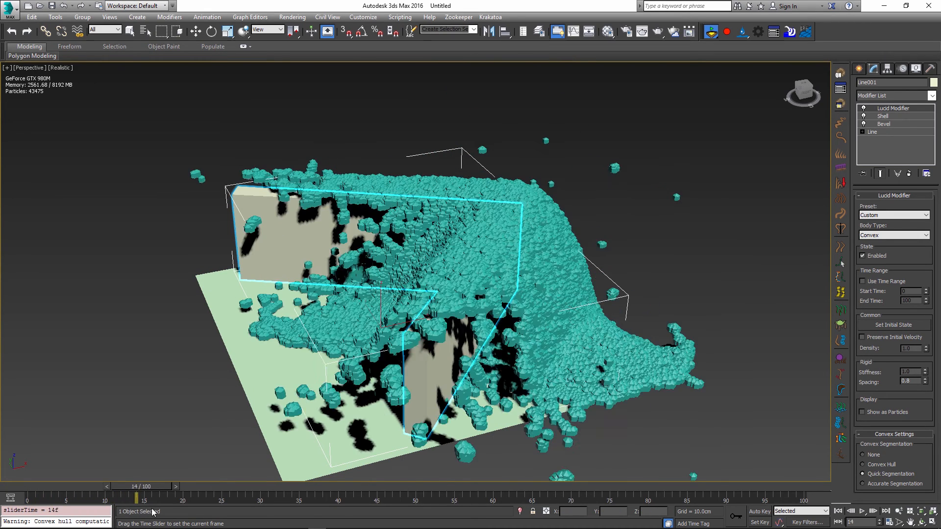
{"action": "scroll", "coordinate": [441, 308], "scroll_direction": "up", "scroll_amount": 3}
{"action": "left_click", "coordinate": [444, 317]}
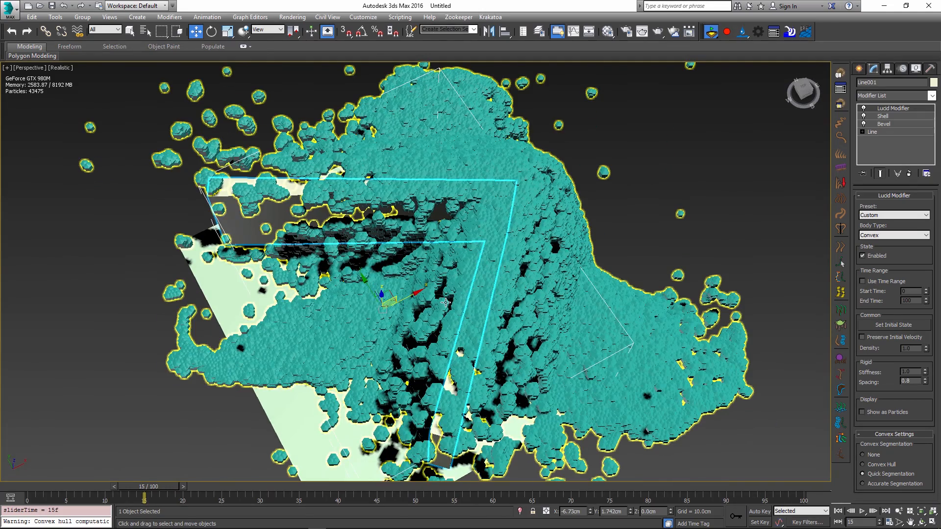
{"action": "middle_click_drag", "start_coordinate": [445, 308], "coordinate": [334, 428], "text": "alt"}
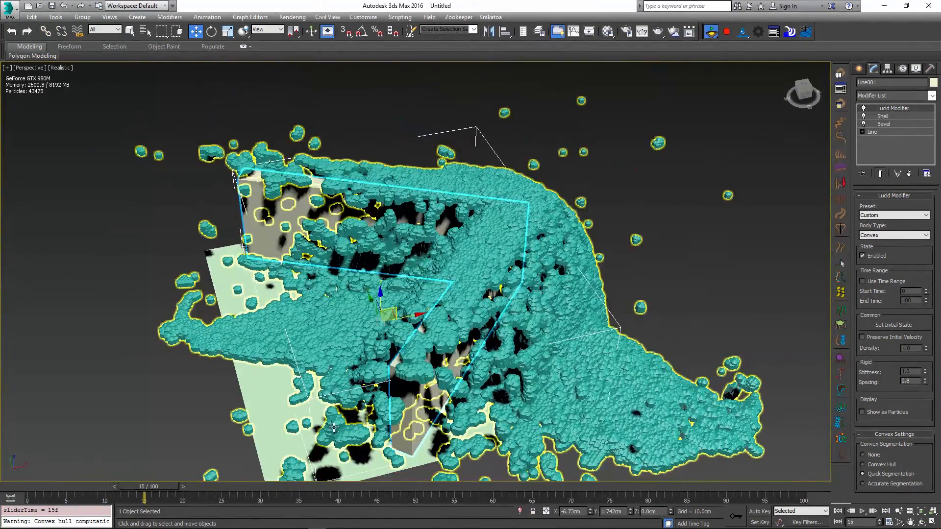
{"action": "key", "text": "Home"}
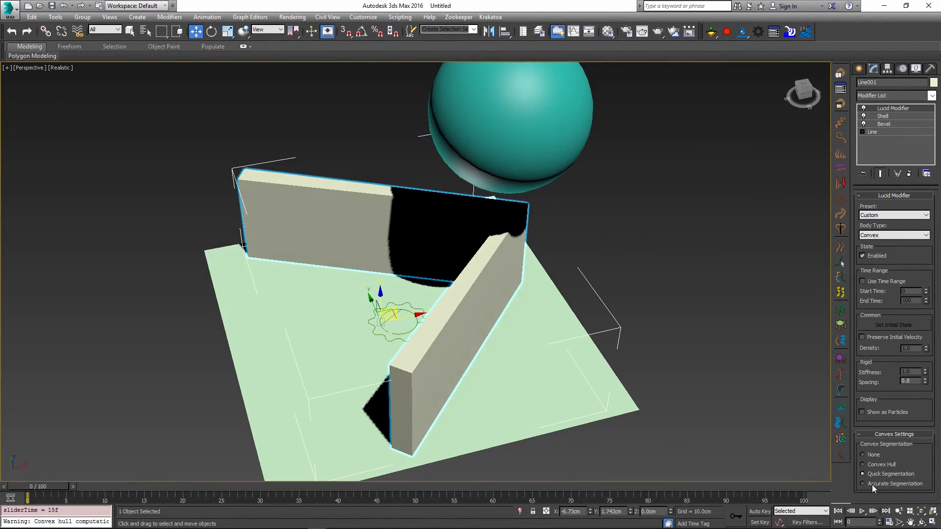
Step: Set Line001 to Accurate Segmentation and run the simulation to frame 21, checking the fluid particles
{"action": "left_click", "coordinate": [871, 485]}
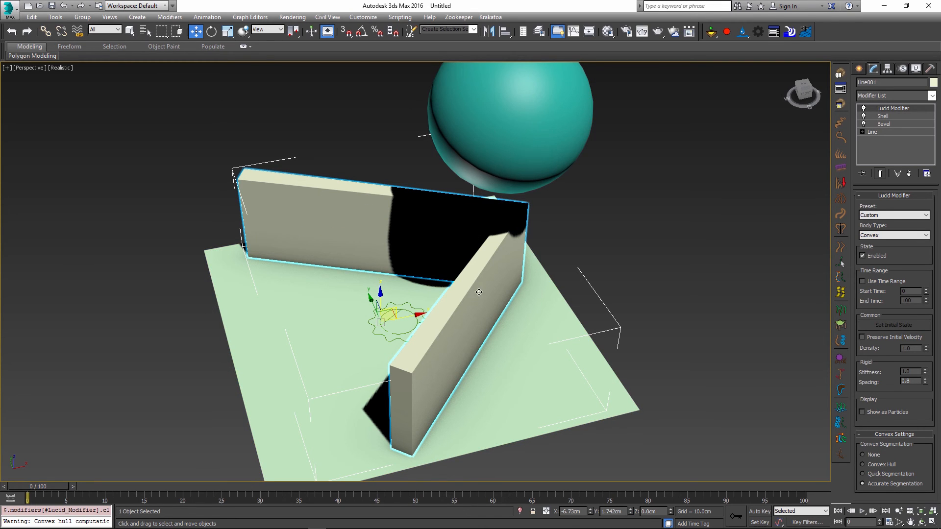
{"action": "left_click", "coordinate": [711, 31]}
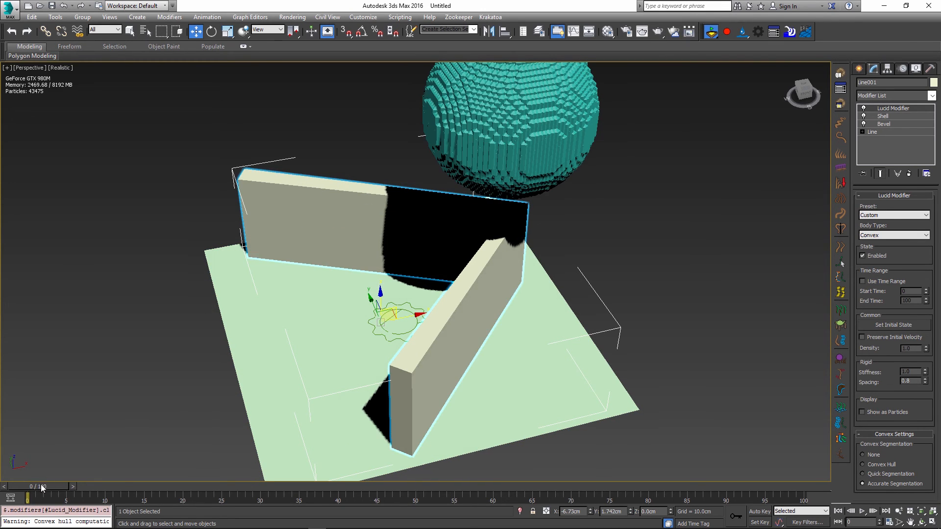
{"action": "left_click_drag", "start_coordinate": [41, 486], "coordinate": [192, 486]}
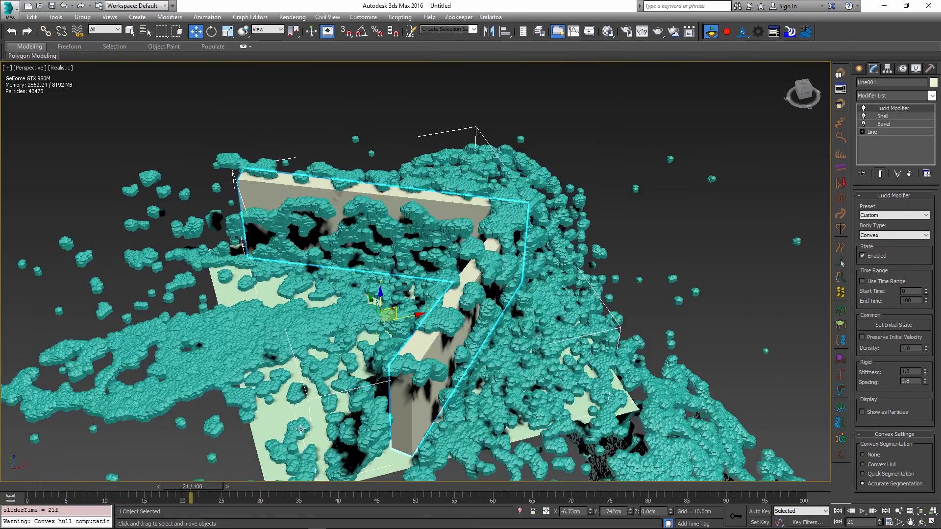
{"action": "left_click", "coordinate": [433, 426]}
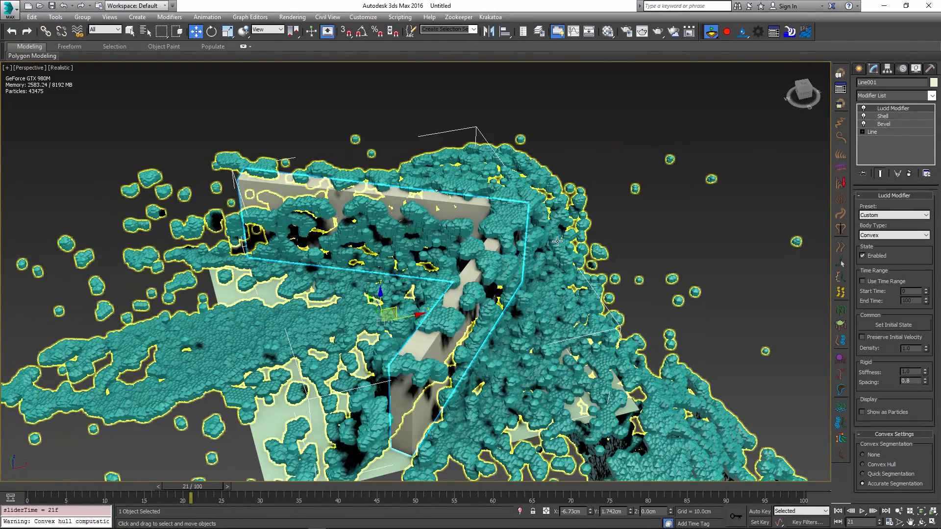
{"action": "left_click", "coordinate": [630, 213]}
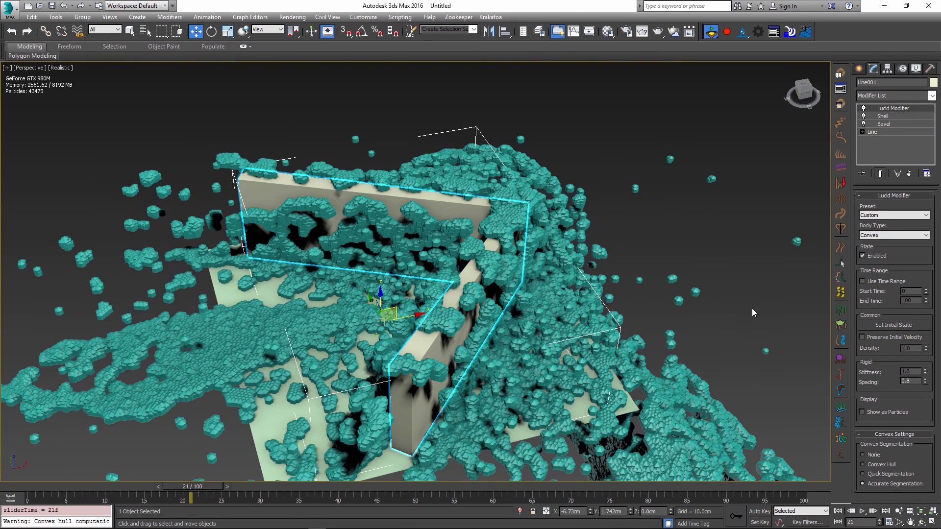
{"action": "left_click", "coordinate": [894, 235]}
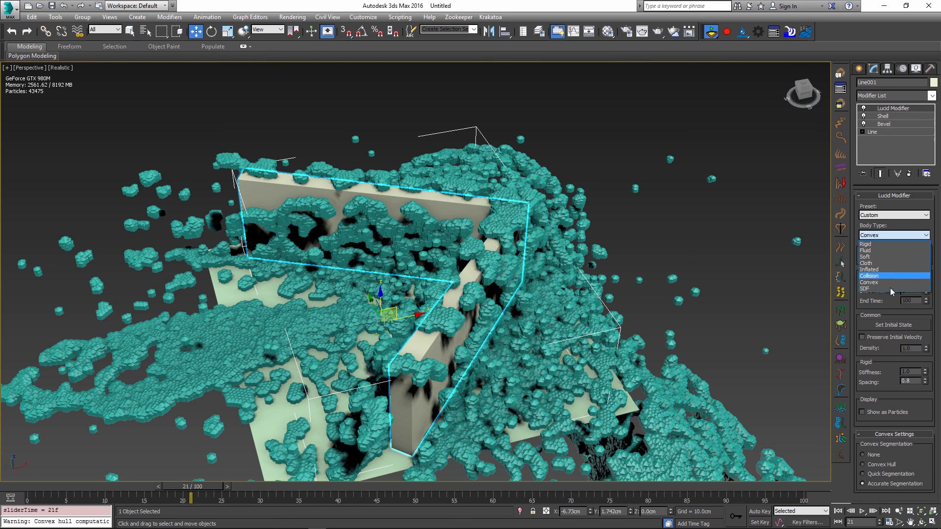
{"action": "left_click", "coordinate": [885, 314]}
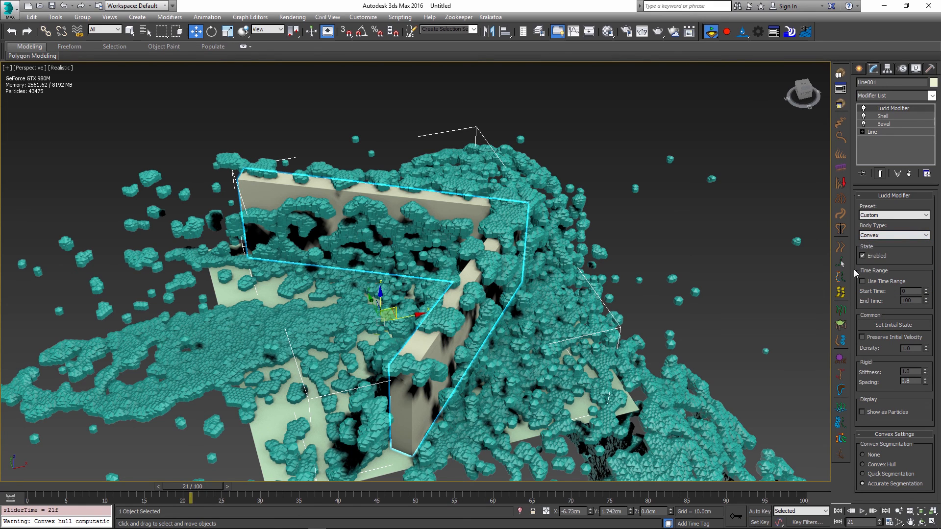